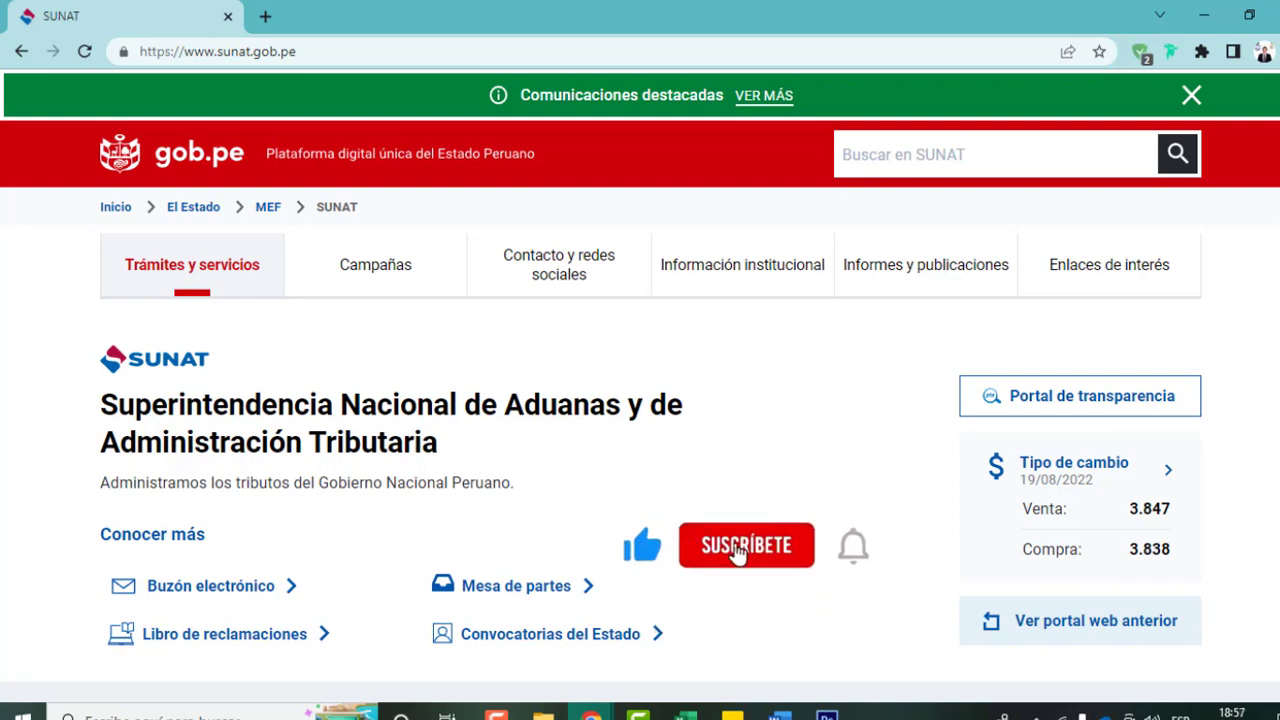
Log into SUNAT SOL's Mis Trámites y Consultas area with the saved DNI credentials
scroll(640, 384, down, 2)
scroll(640, 384, down, 1)
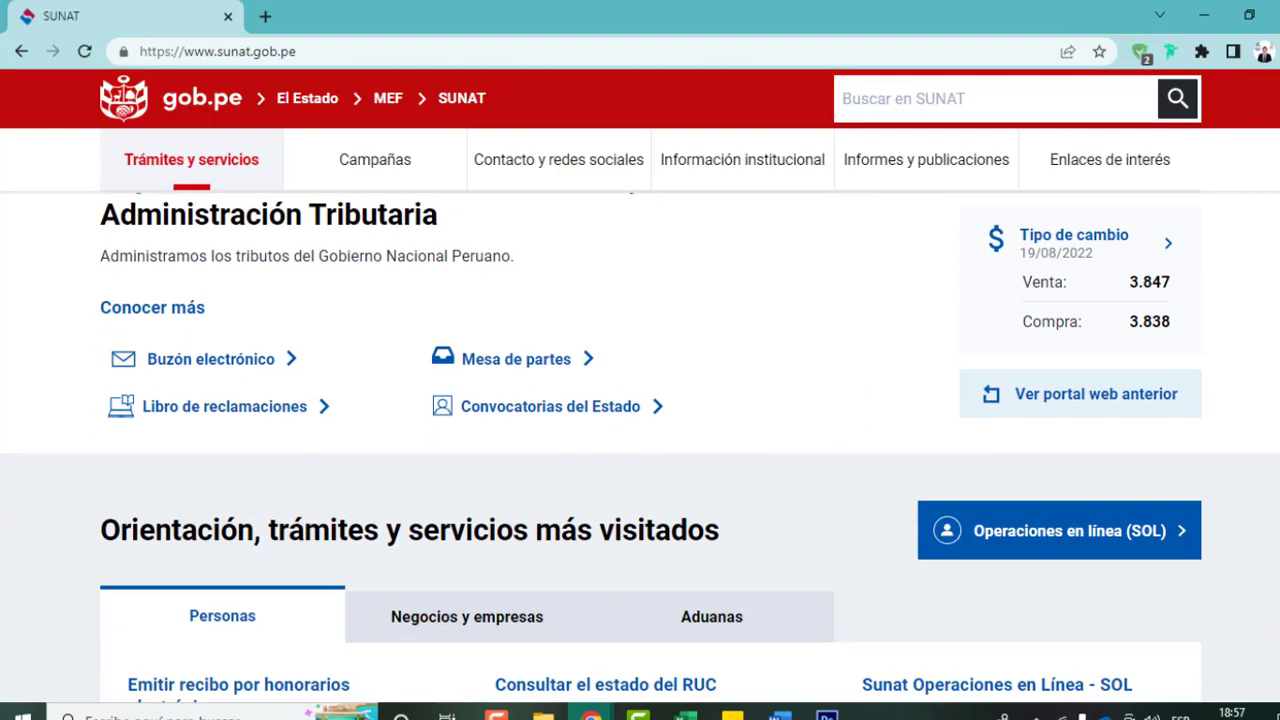
click(1020, 531)
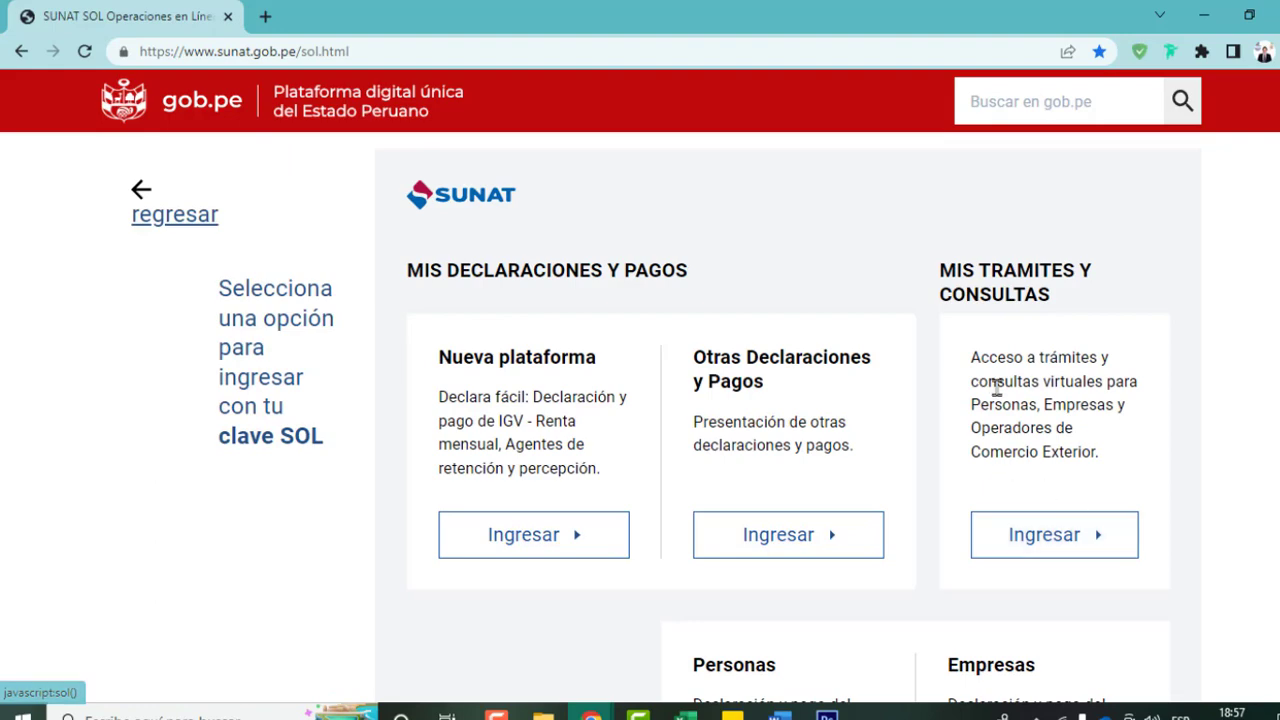
click(1060, 537)
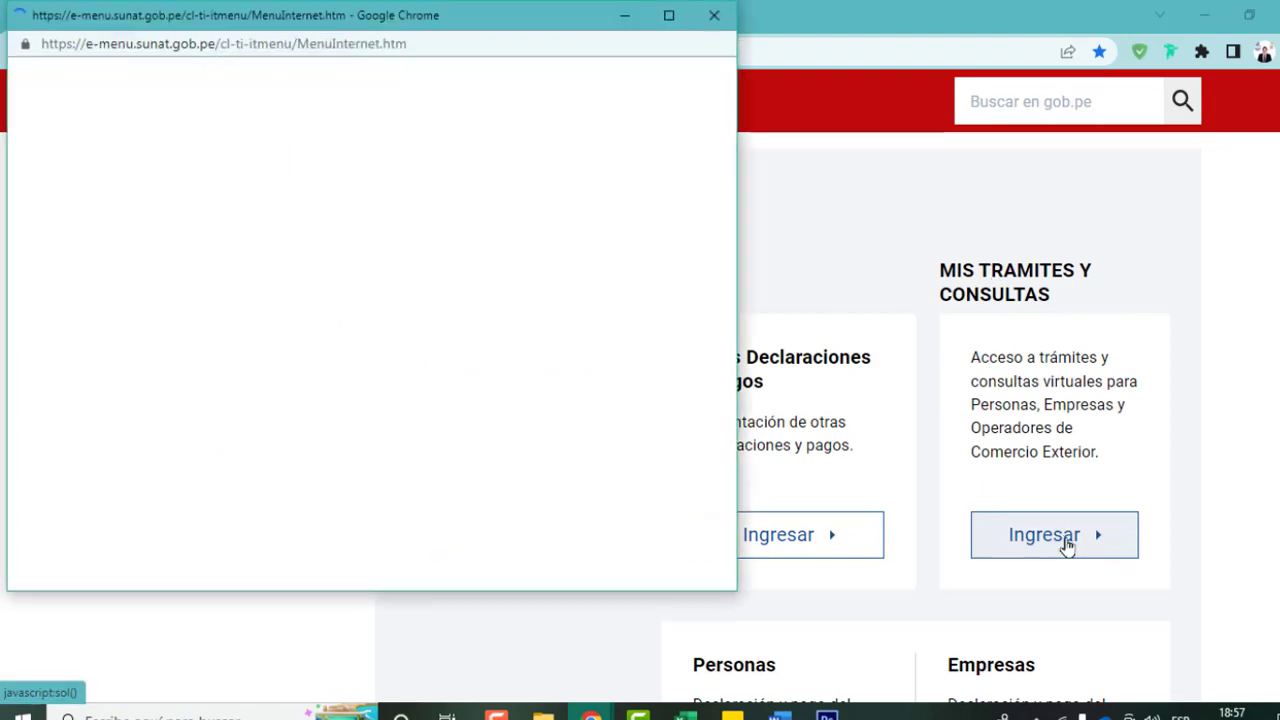
click(669, 15)
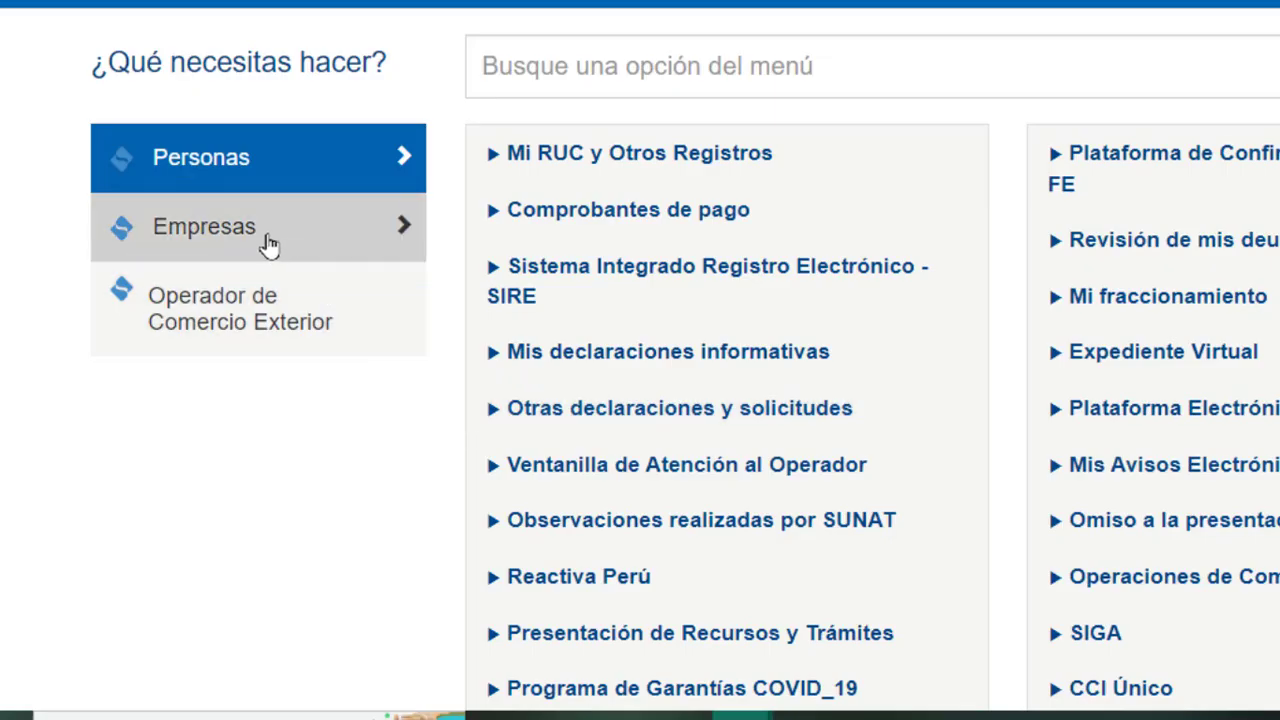
Go to Empresas > Guía de Remisión Electrónica > Emisión de GRE to open the issuing form
click(268, 246)
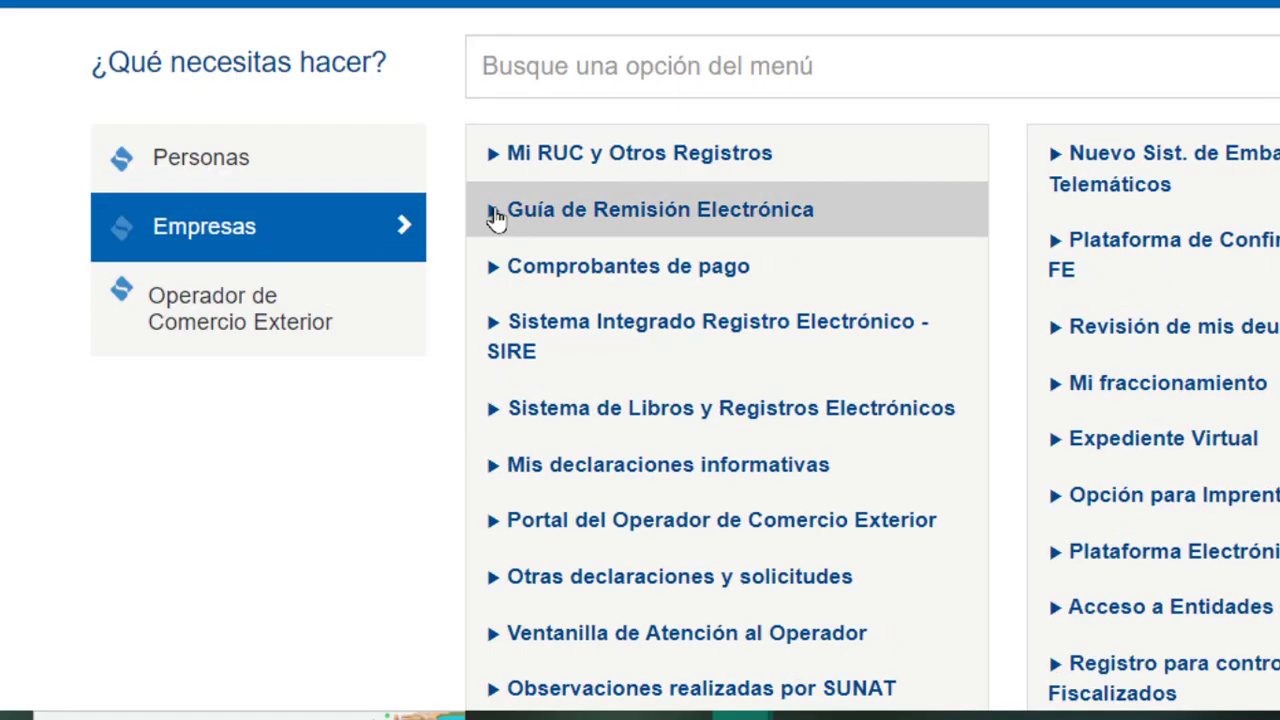
click(491, 214)
click(517, 264)
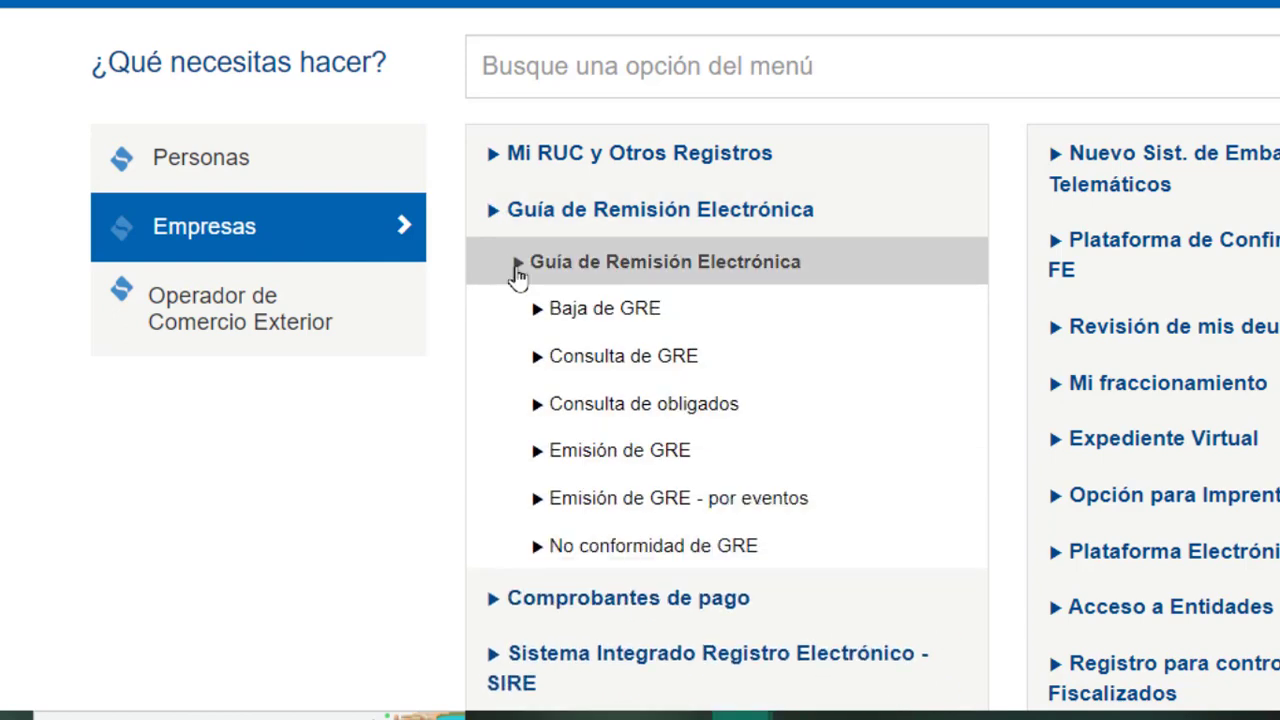
click(535, 455)
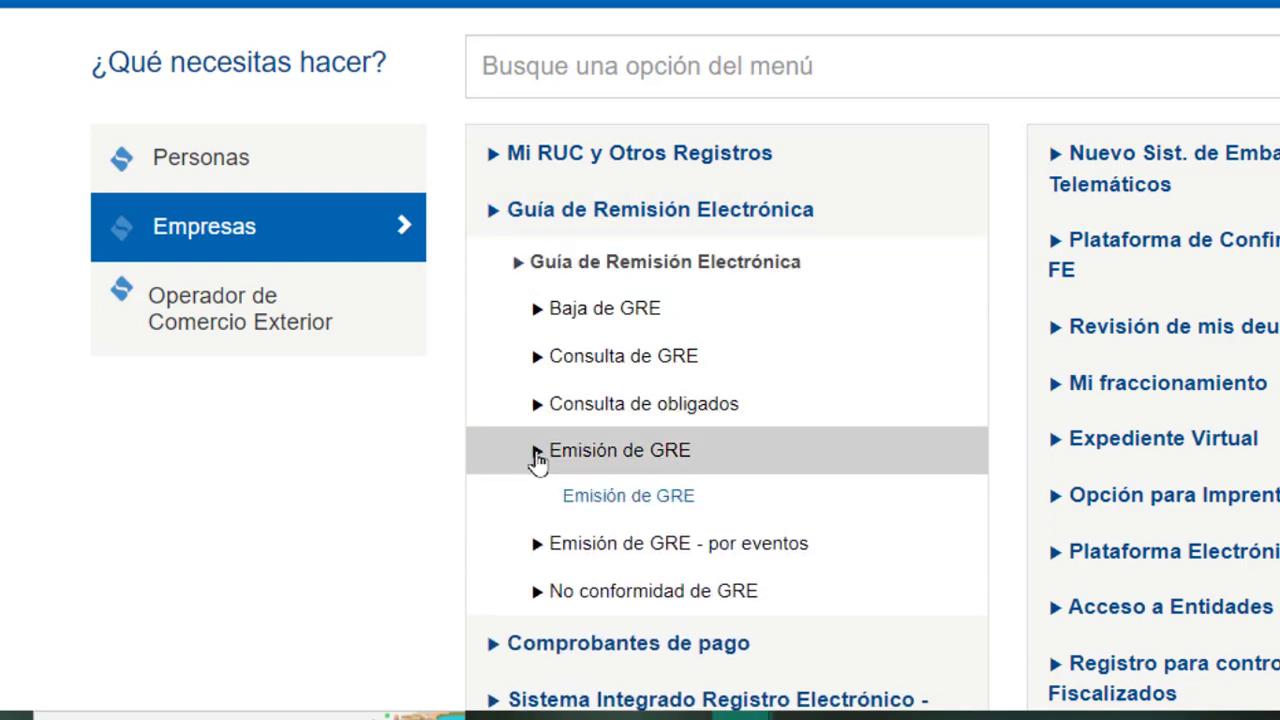
click(608, 500)
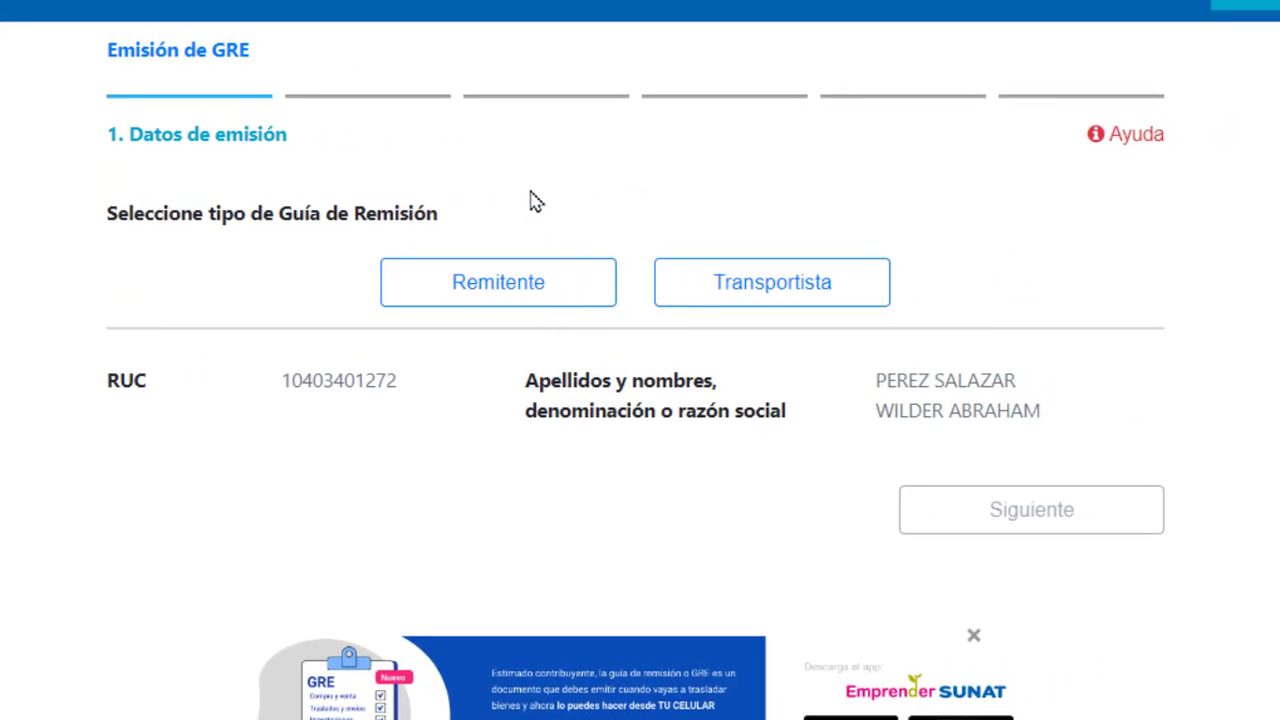
Choose a Remitente guide with transfer reason Venta and move to the next step
click(507, 290)
scroll(365, 429, down, 2)
click(462, 340)
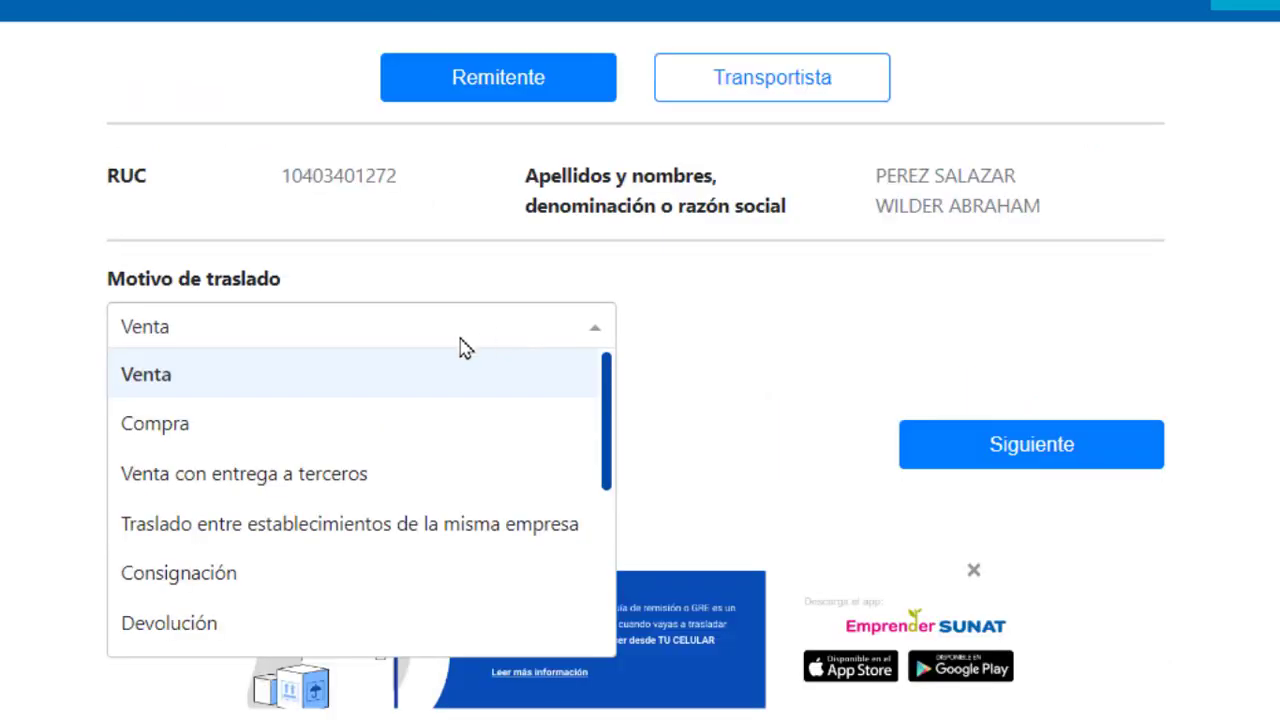
click(177, 375)
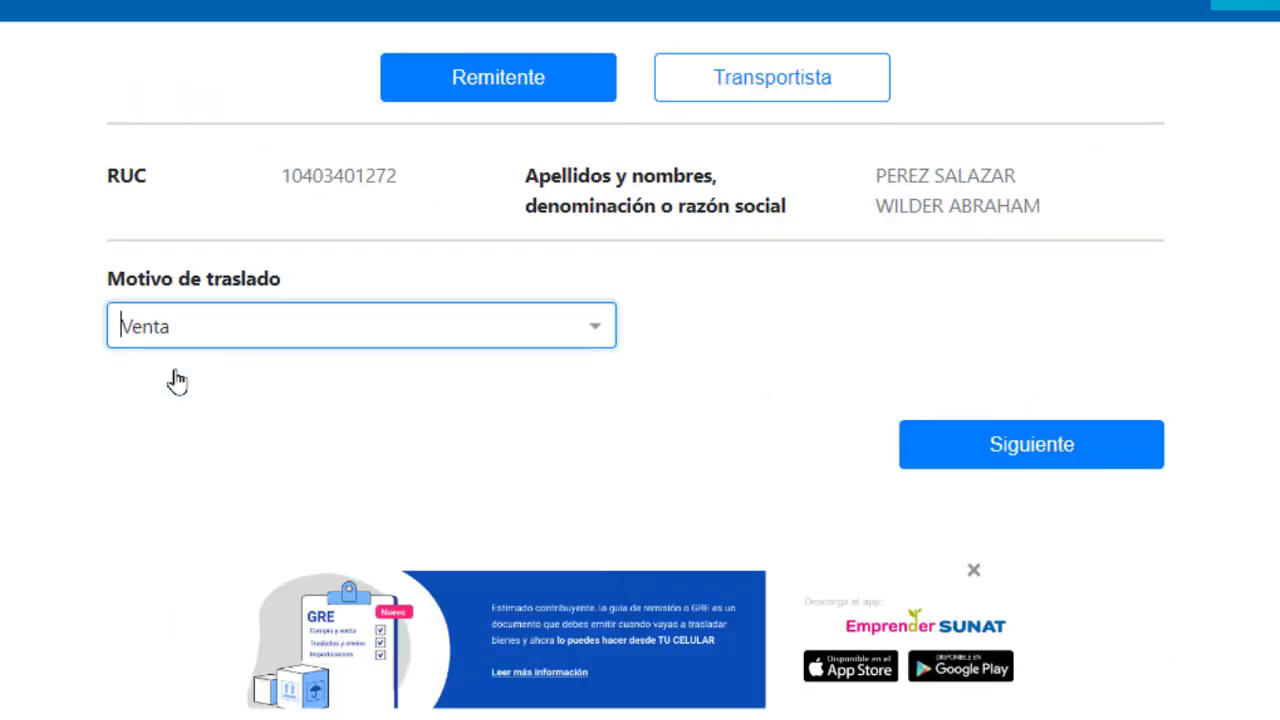
click(1035, 449)
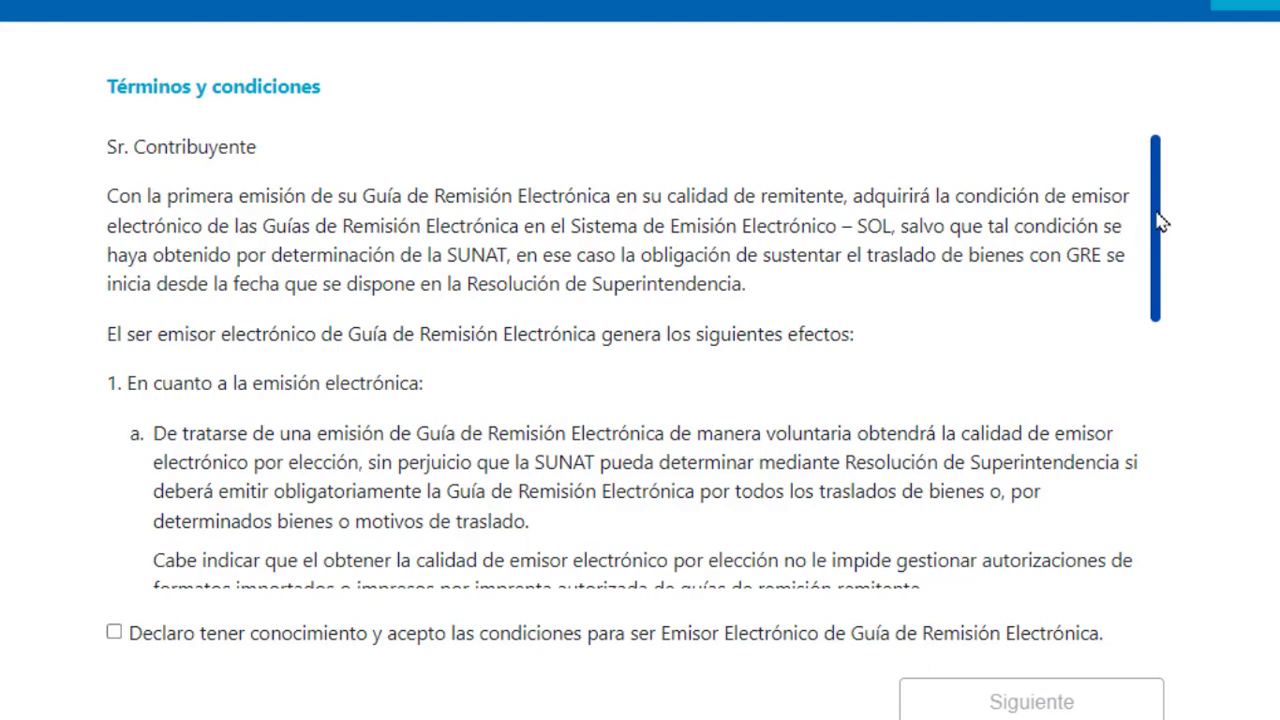
Accept the electronic issuer terms and conditions and continue to Actores
mouse_move(1160, 222)
mouse_down()
mouse_move(1168, 390)
mouse_move(1154, 531)
mouse_up()
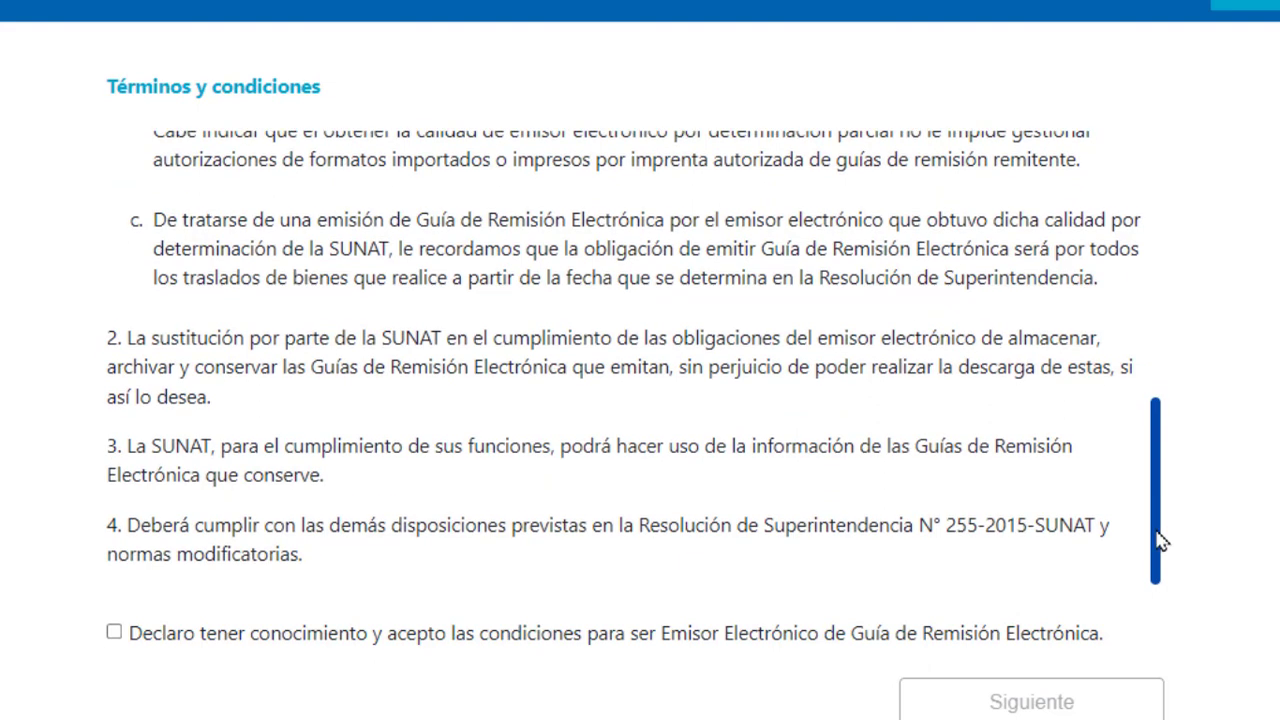
click(115, 634)
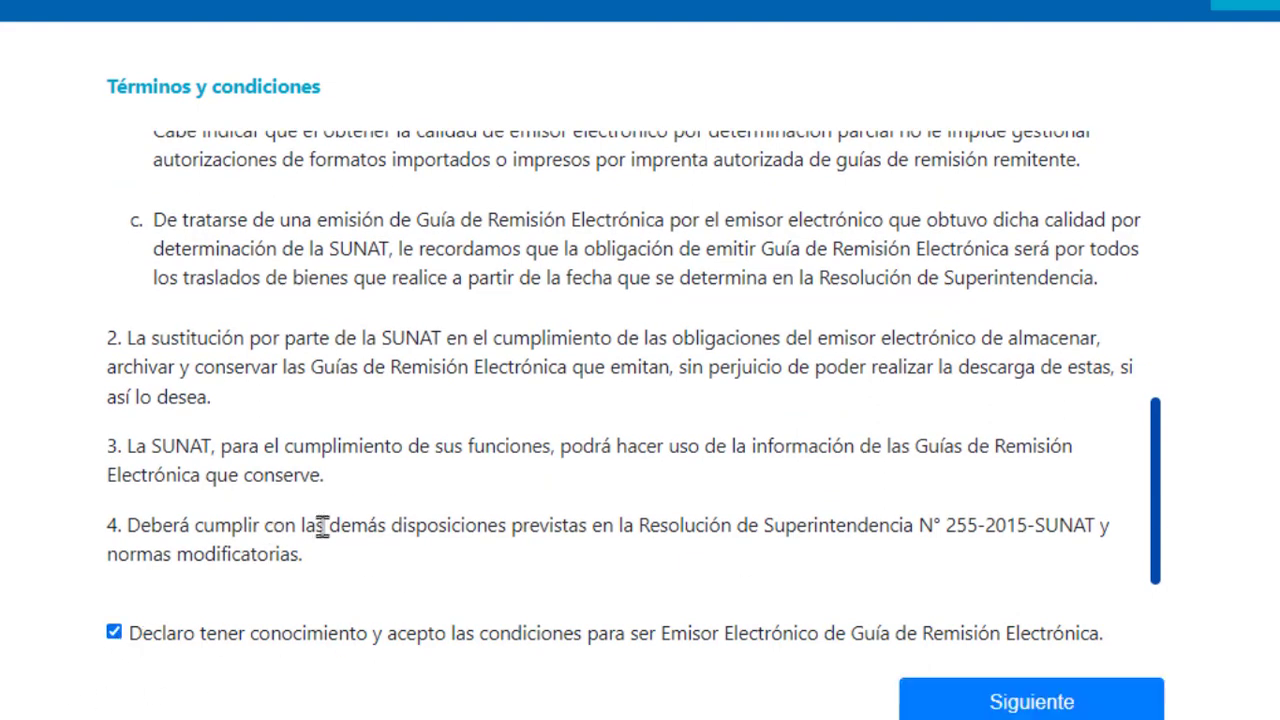
click(1053, 708)
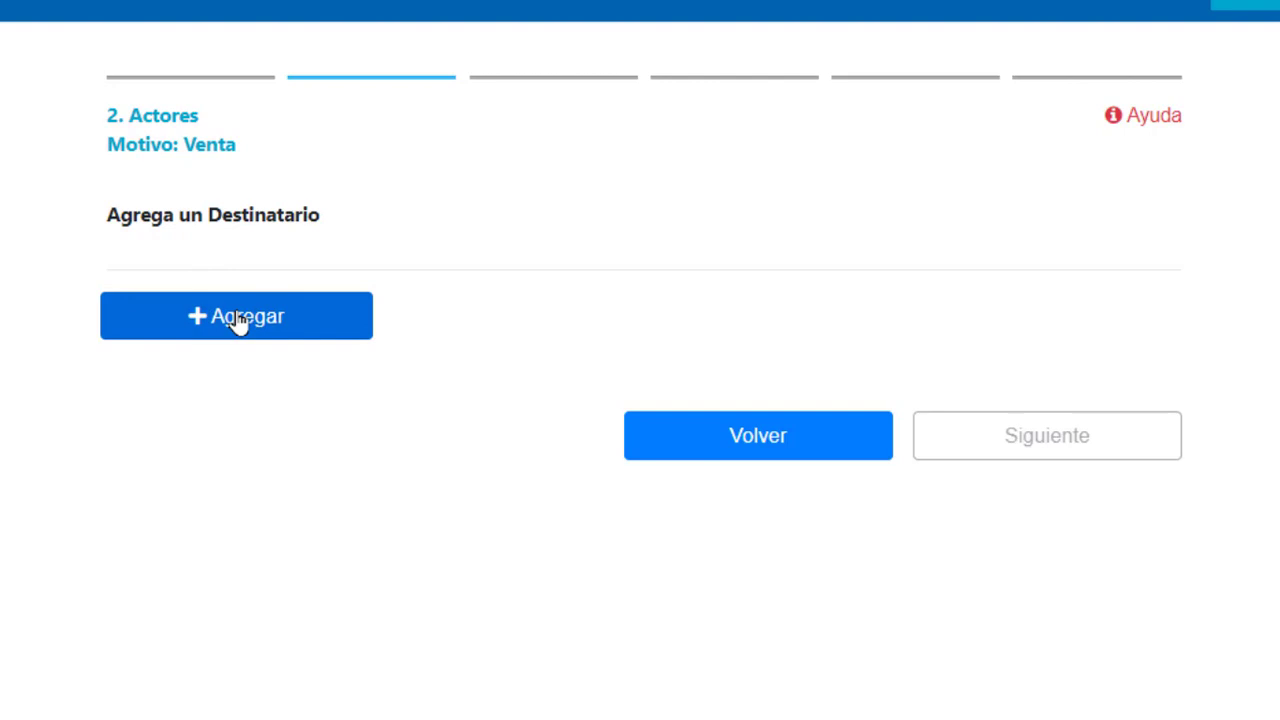
Add PALLETS STANDARD E.I.R.L. as recipient by entering its RUC, and save it as a frequent recipient
click(238, 318)
click(706, 216)
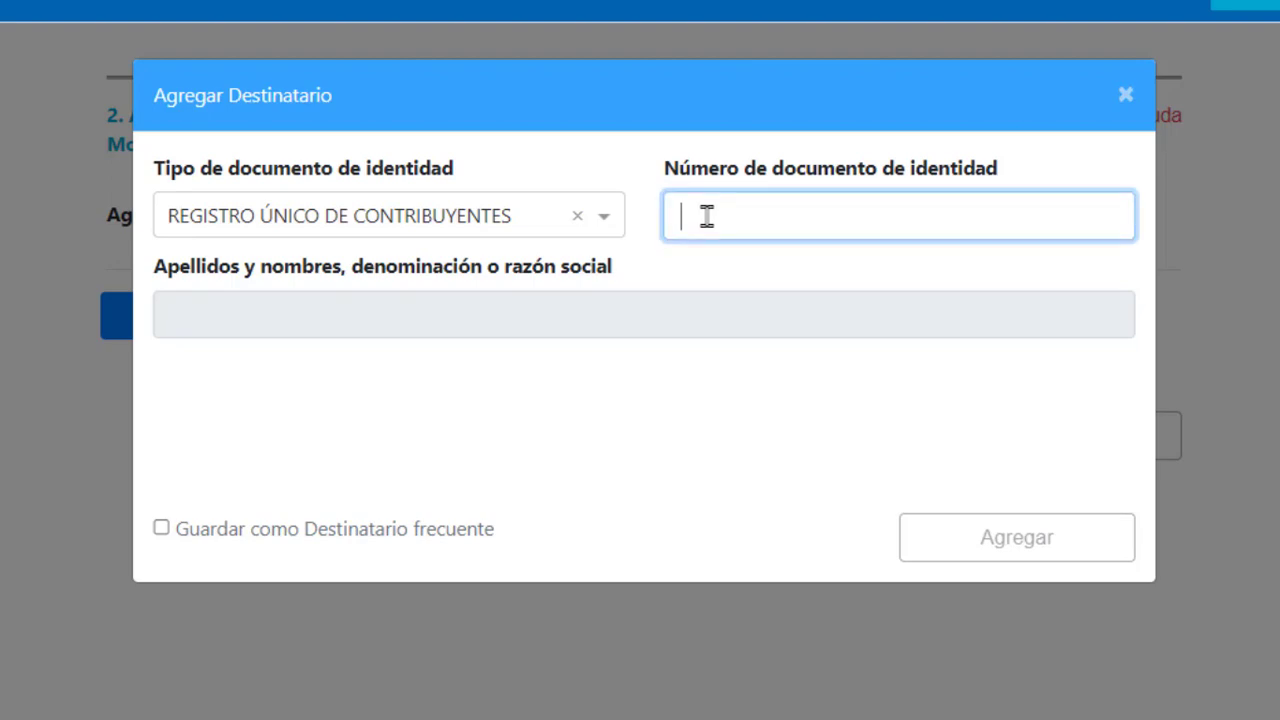
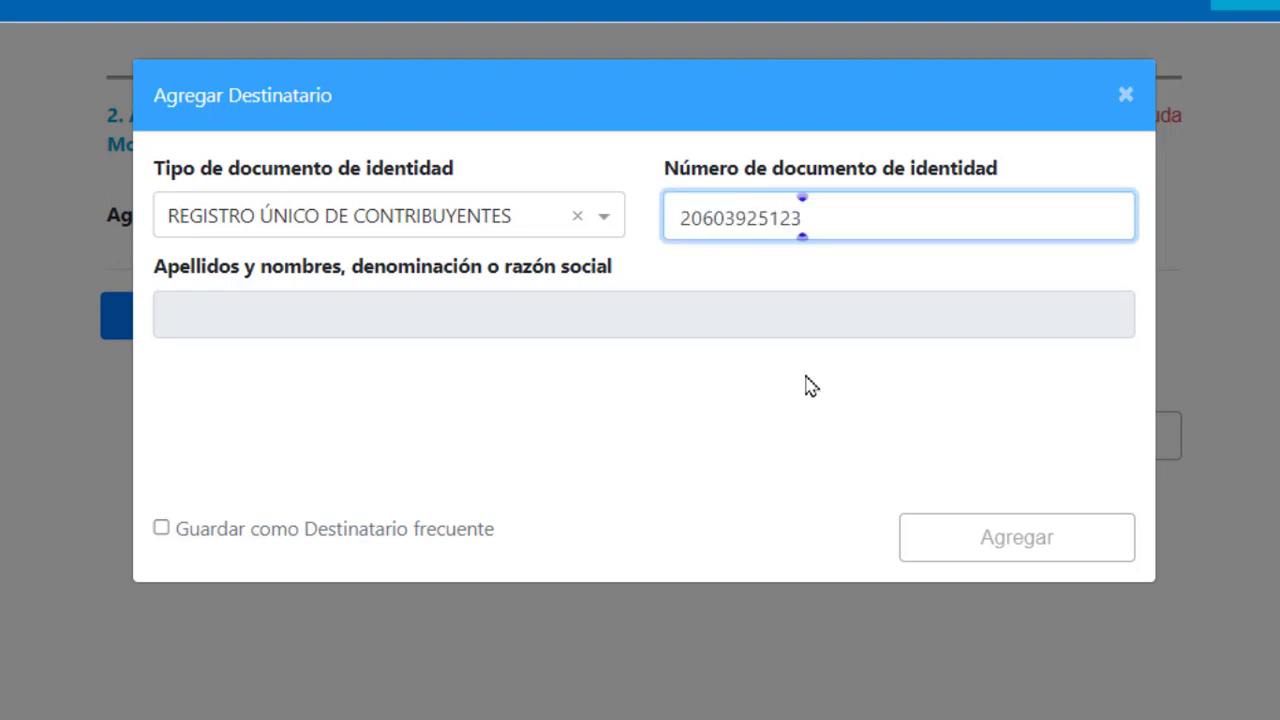
click(806, 379)
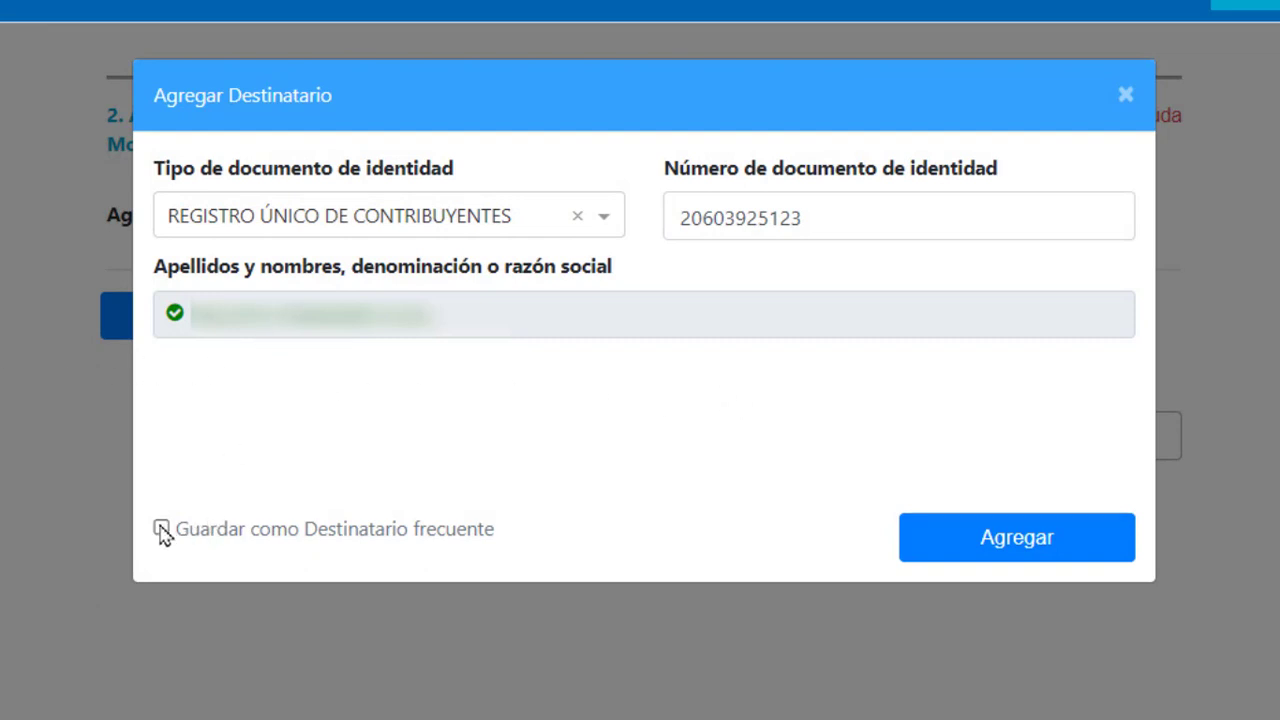
click(161, 528)
click(1055, 536)
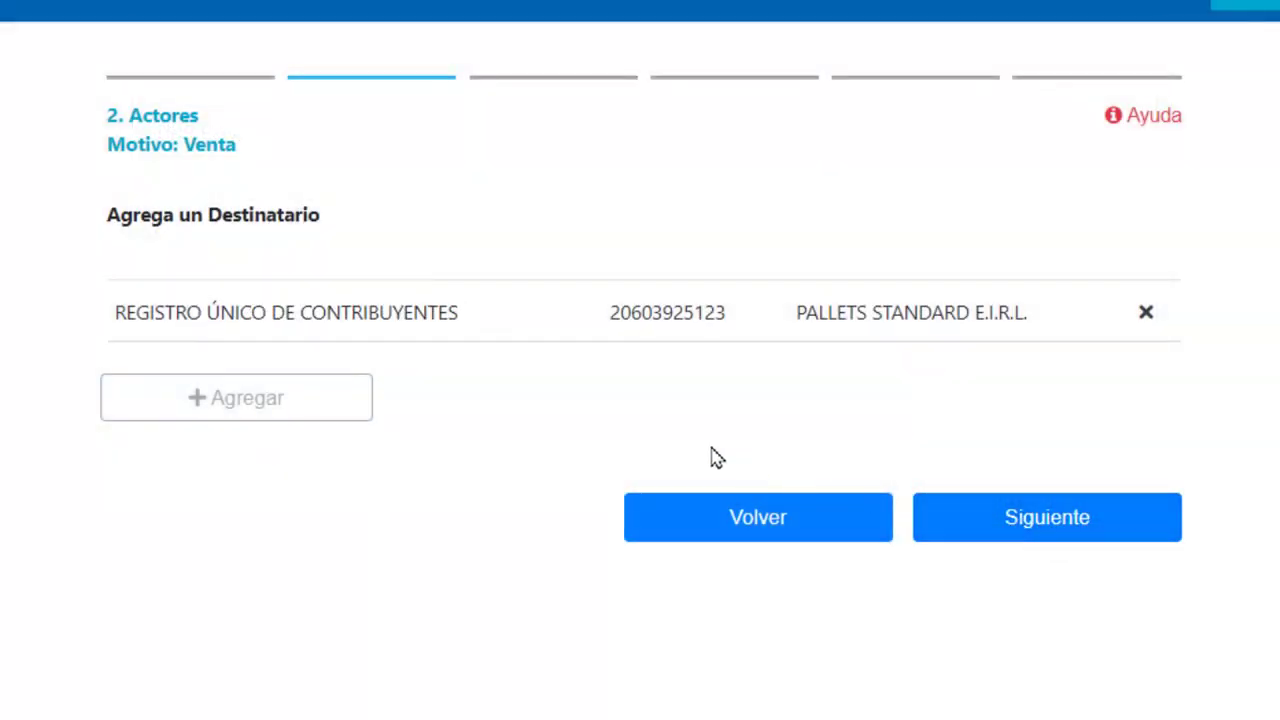
Skip related documents, dismissing the SPOT/IVAP notice and confirming SI to issuing without one
click(1055, 532)
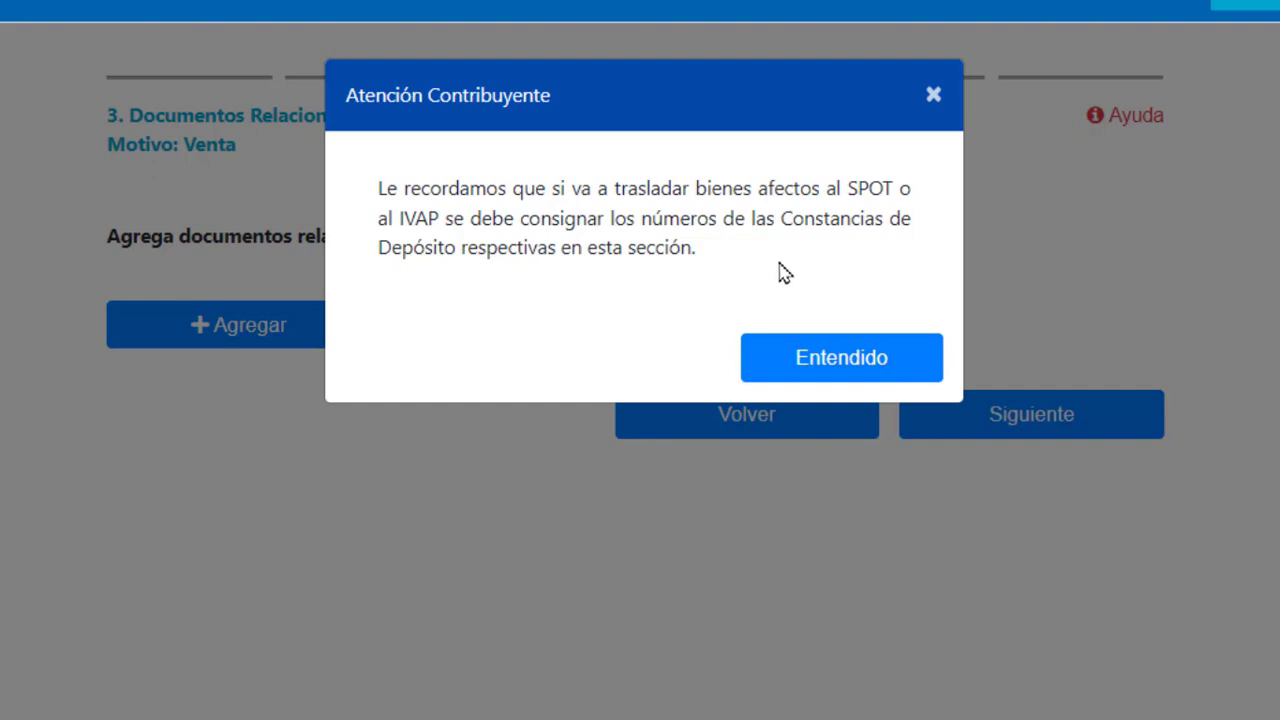
click(853, 369)
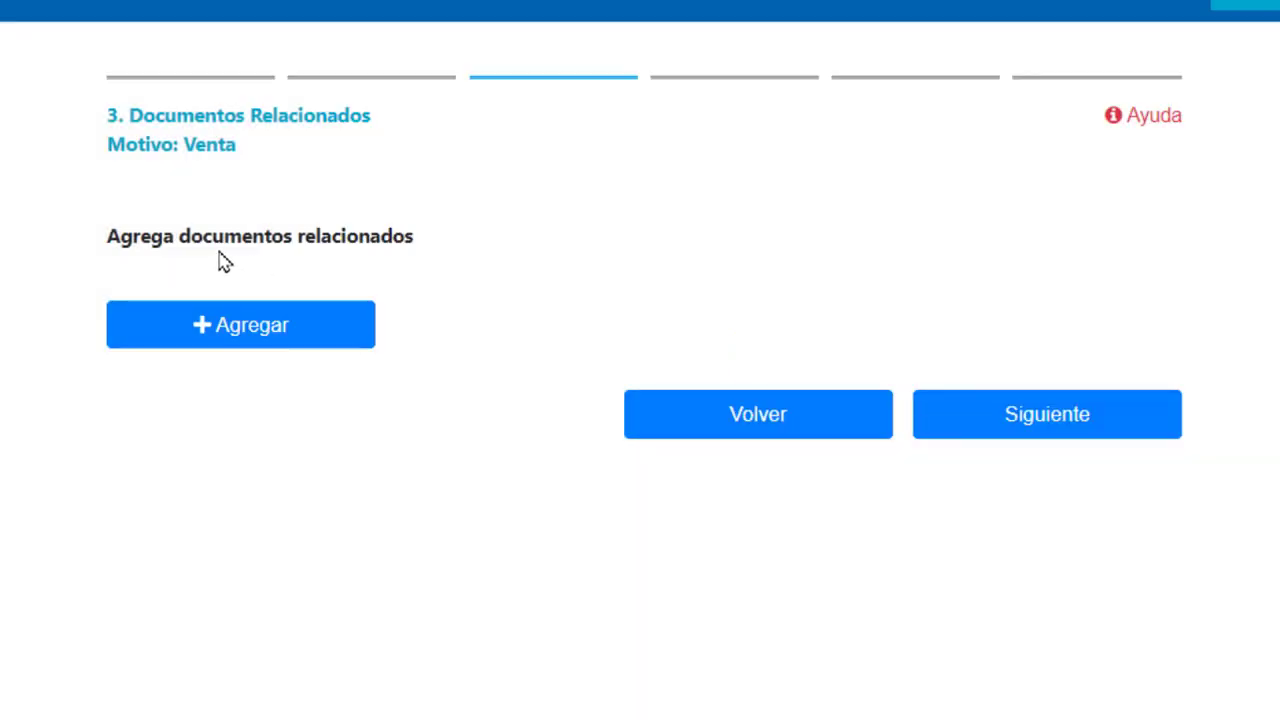
click(322, 333)
click(1082, 428)
click(916, 278)
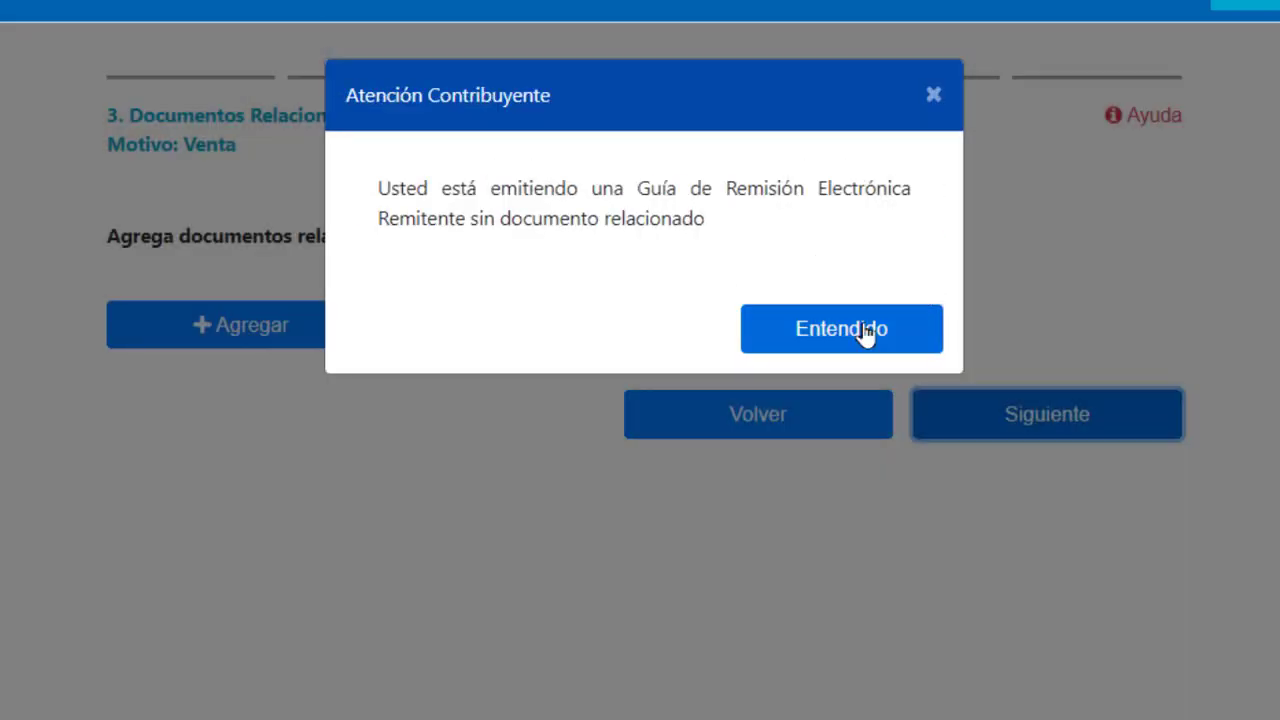
click(866, 336)
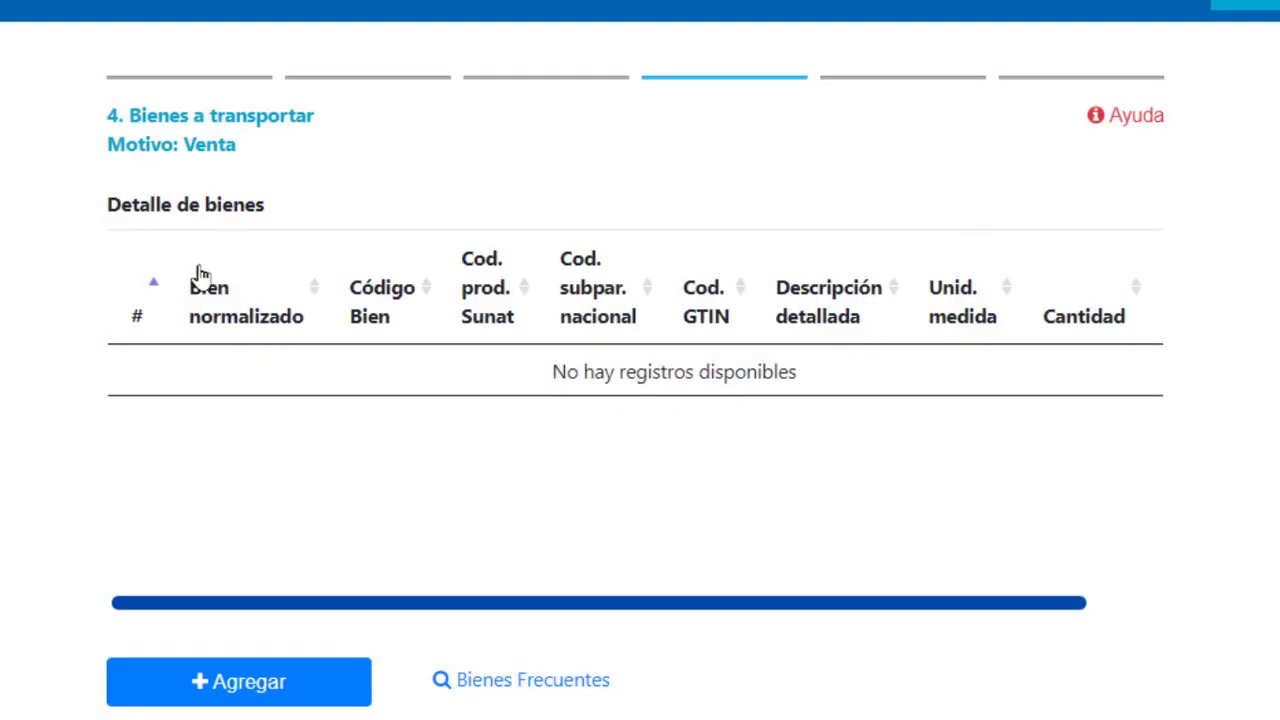
Add 730 NIU of 'Madera de Pino rolliza de 5 pulgadas a 10 pulgadas x 1.25 centímetros de diámetro'
click(260, 690)
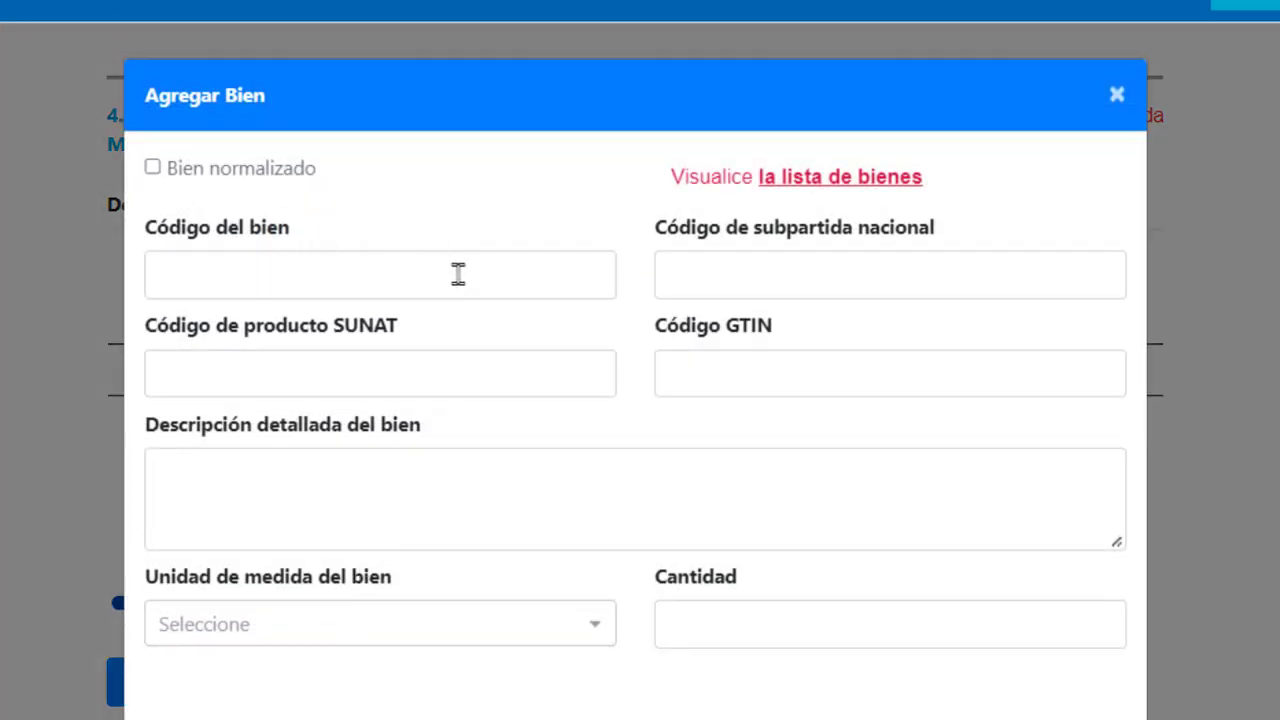
click(263, 480)
text(Madera de Pino rolliza de 5 pulgadas a 10 pulgadas x 1.25 centímetros de diámetro)
scroll(405, 468, down, 2)
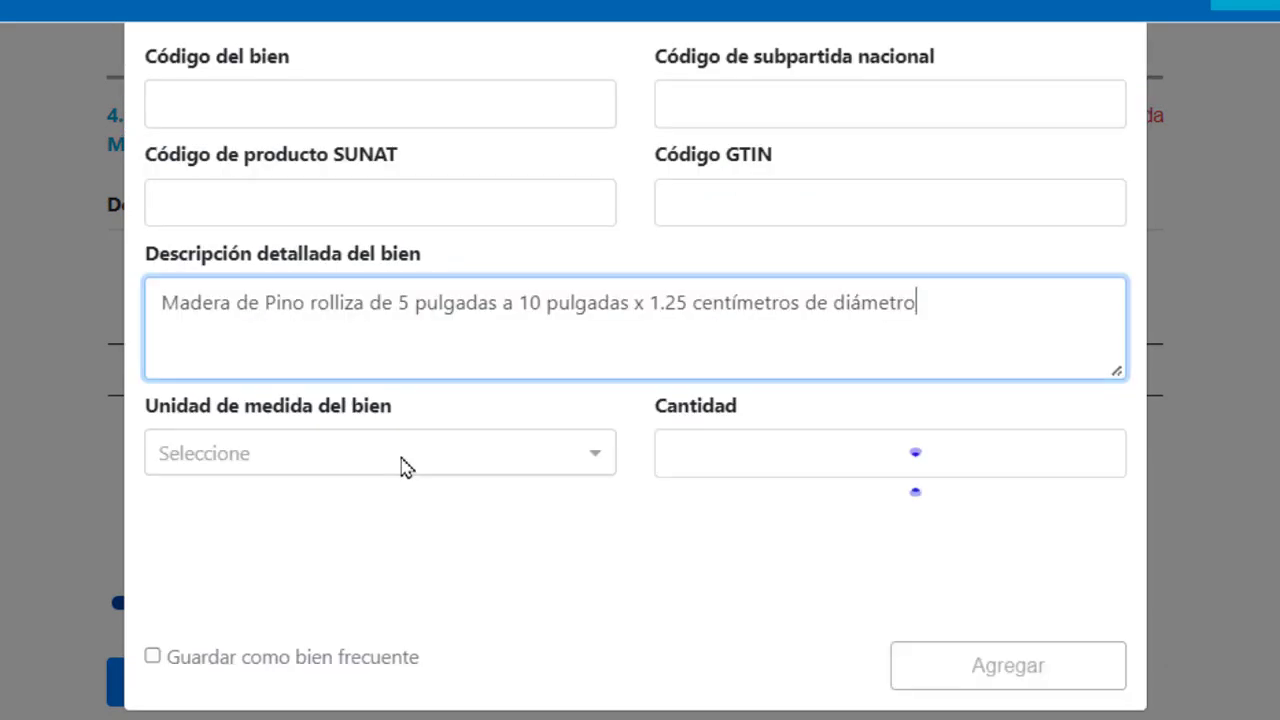
click(405, 468)
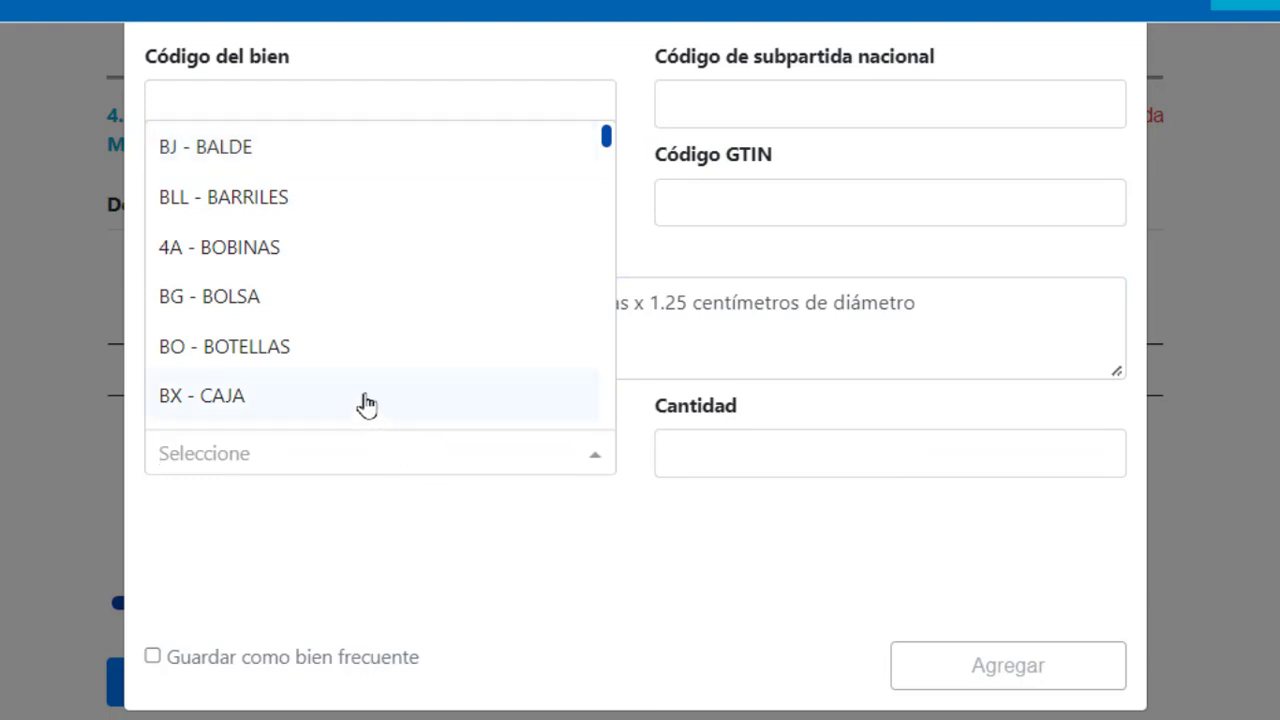
text(niu)
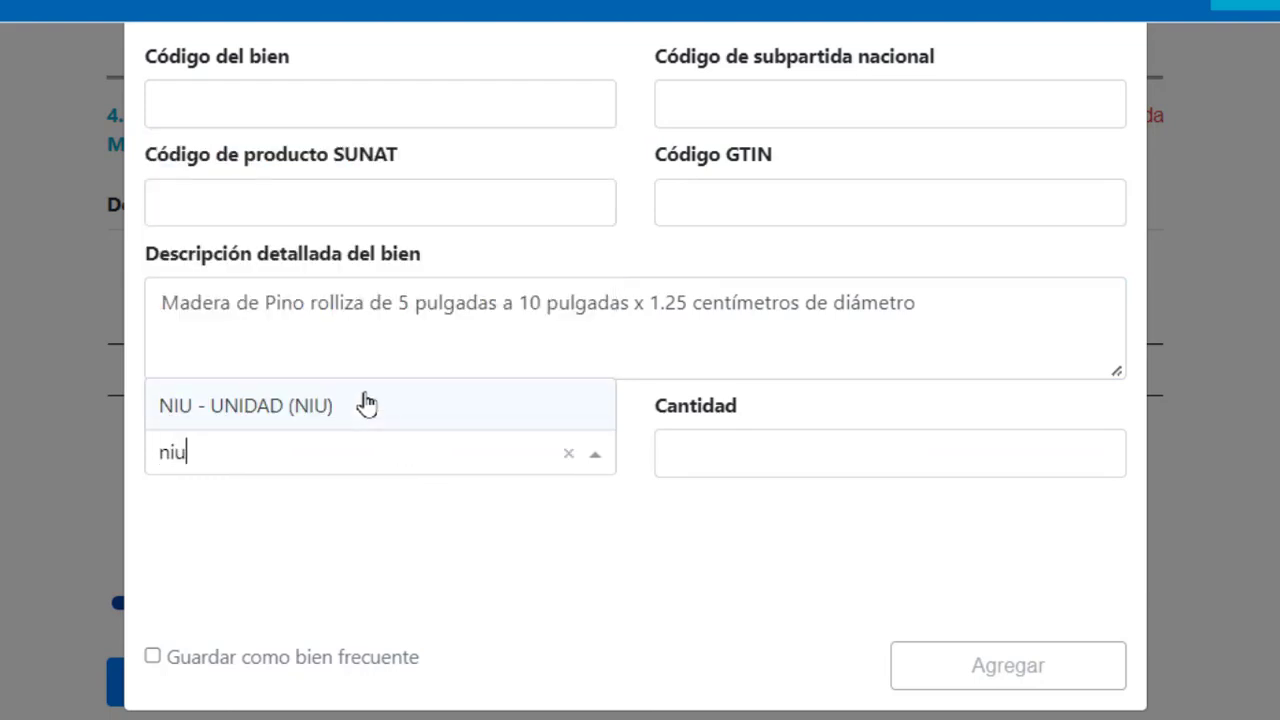
click(262, 410)
click(760, 452)
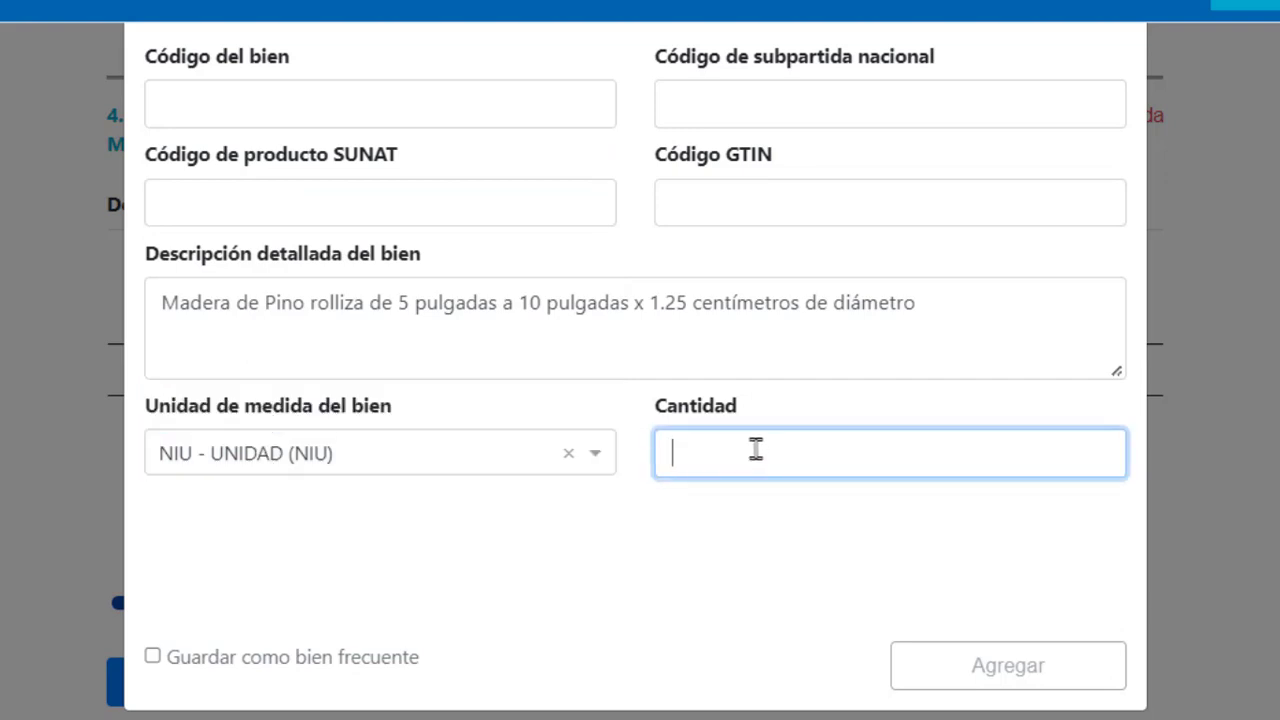
text(730)
scroll(1022, 645, down, 1)
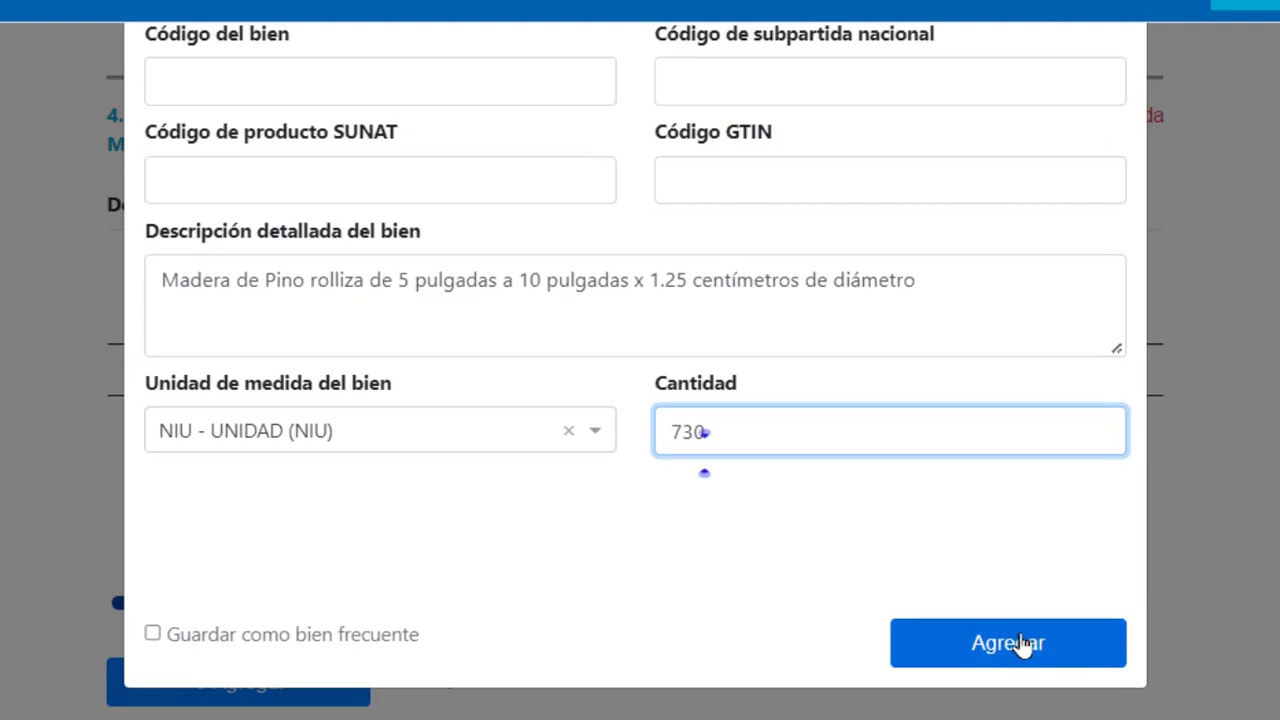
click(1025, 645)
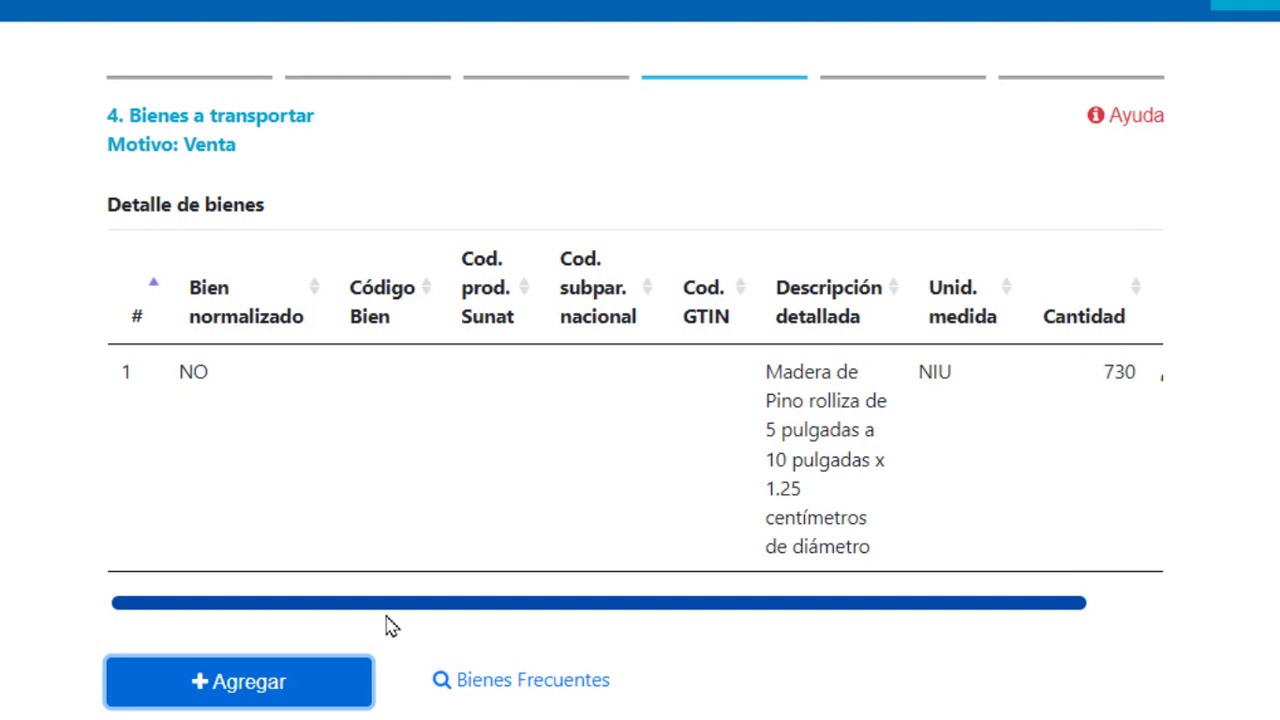
Set the gross weight unit to KILOGRAMO and enter 700
scroll(449, 614, down, 2)
scroll(517, 583, down, 1)
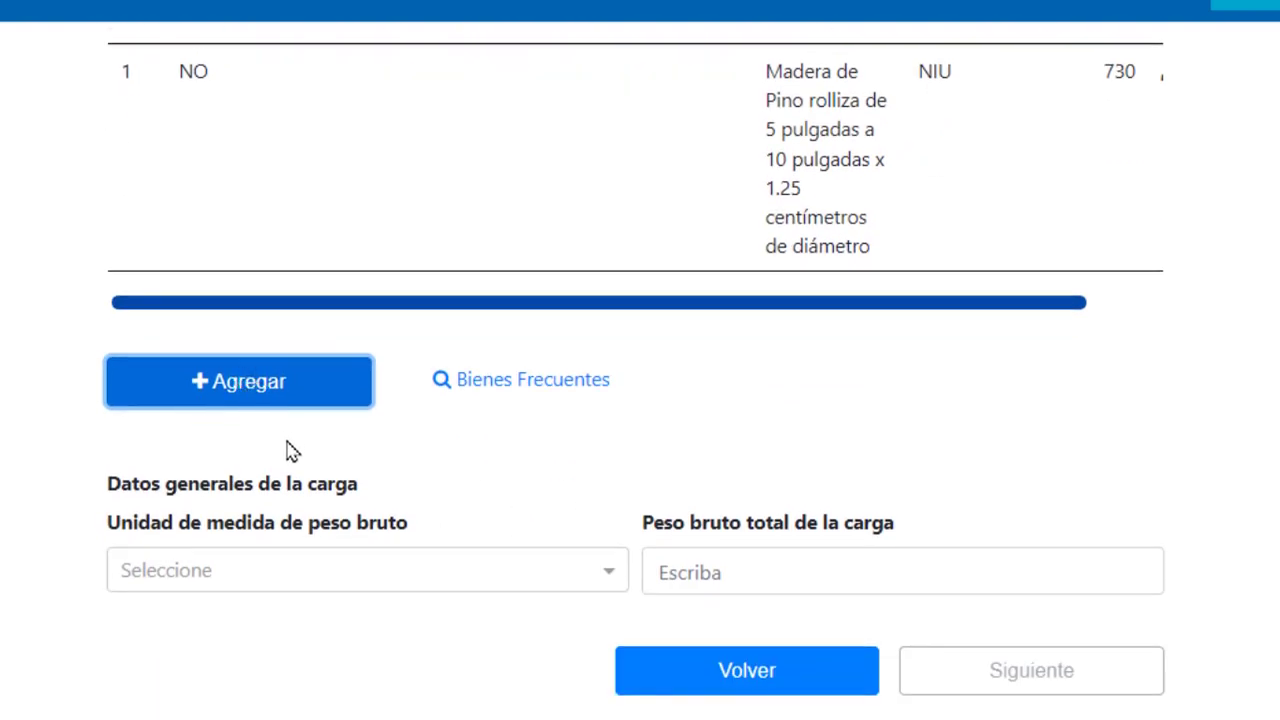
click(395, 572)
click(219, 618)
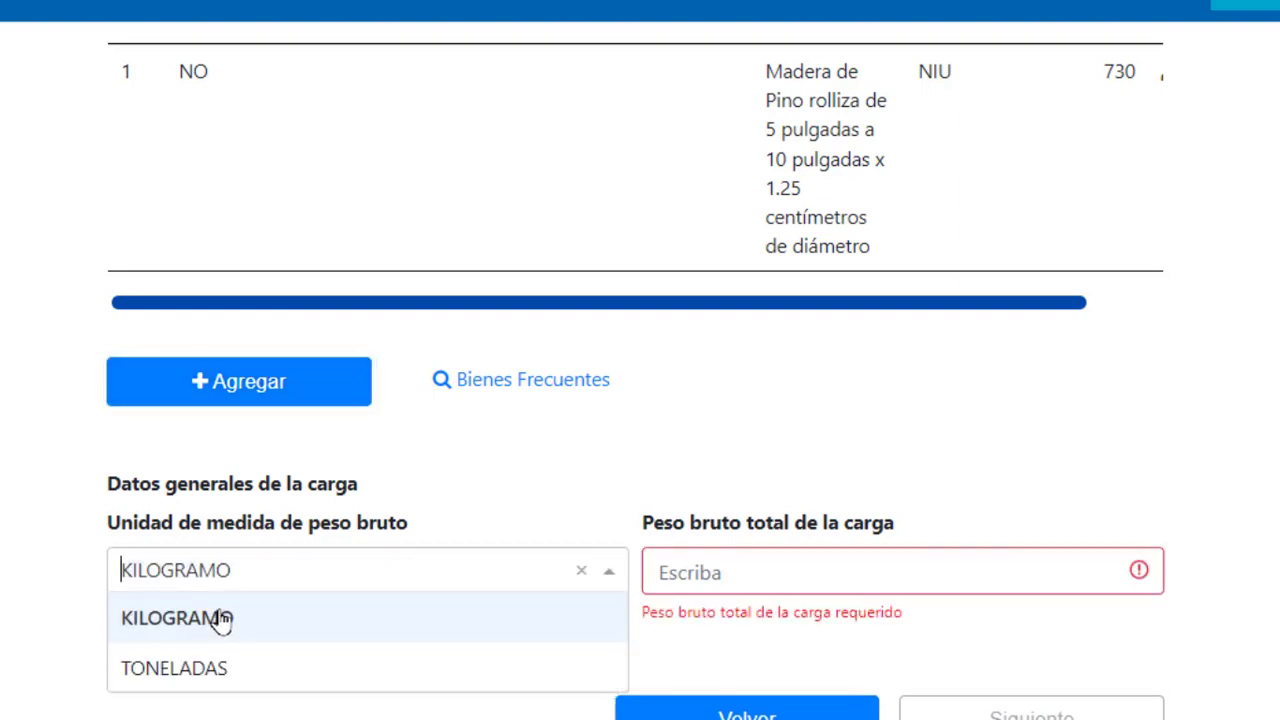
click(760, 568)
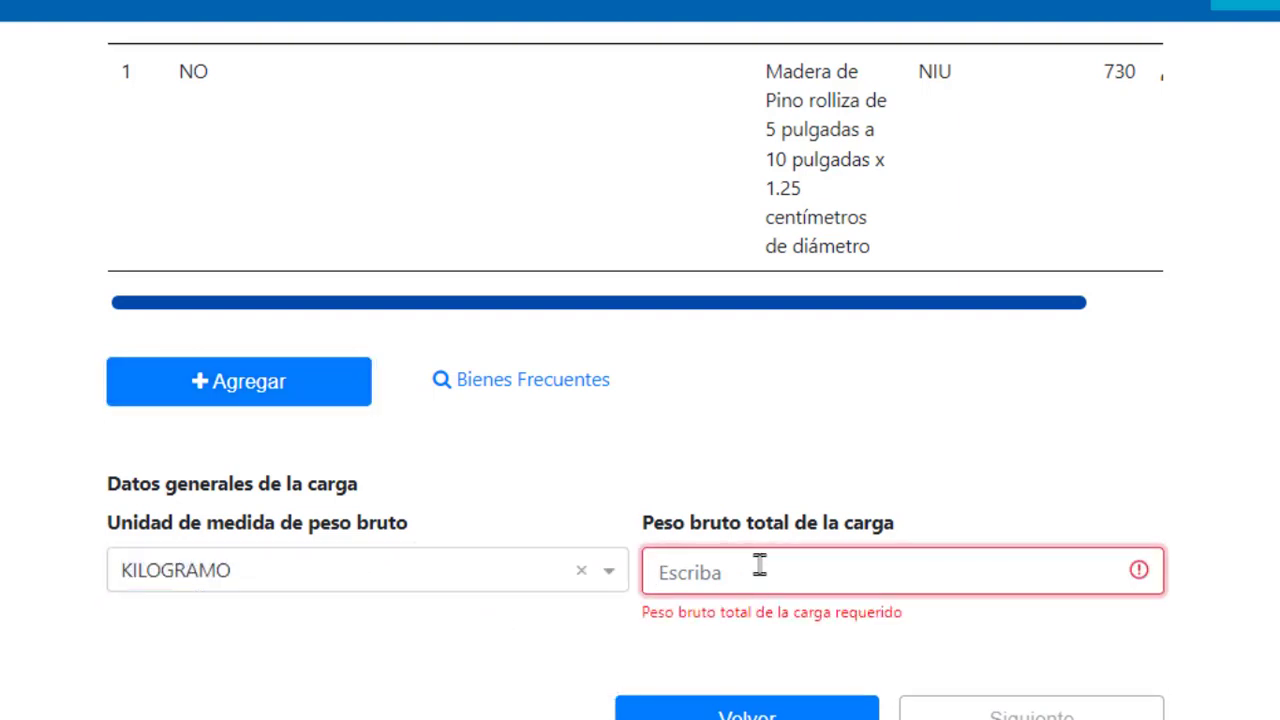
text(70)
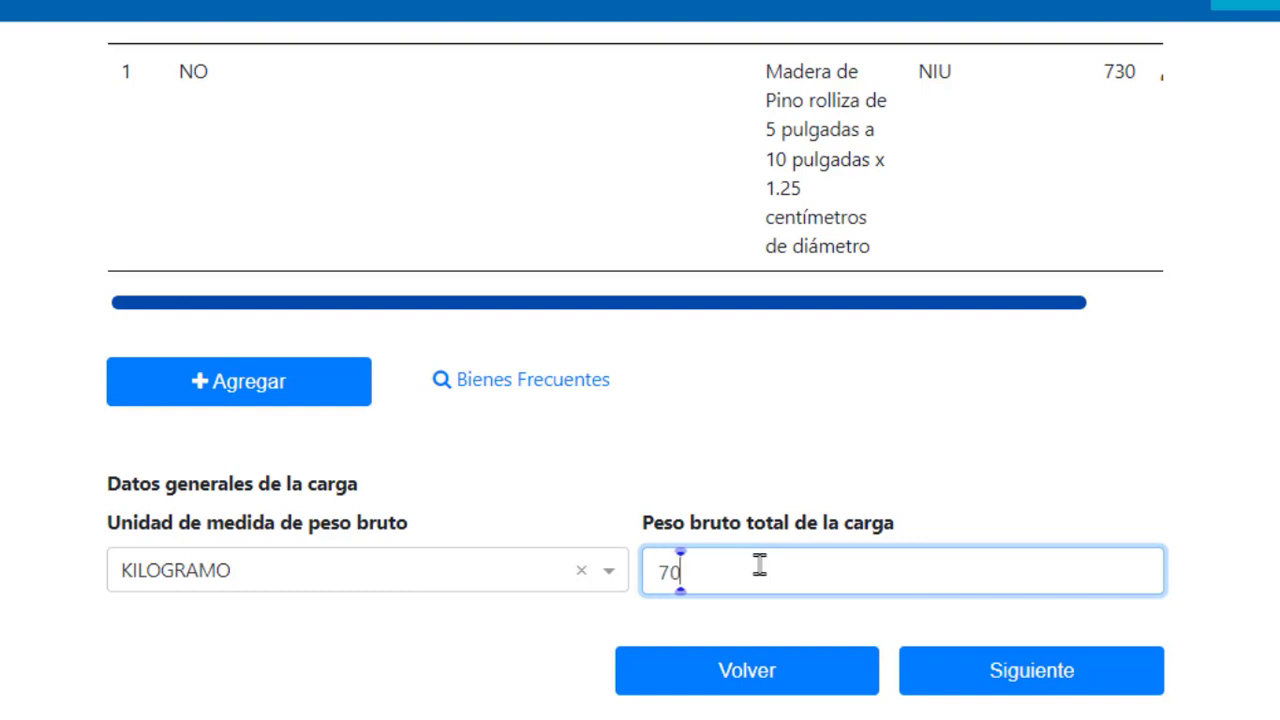
text(0)
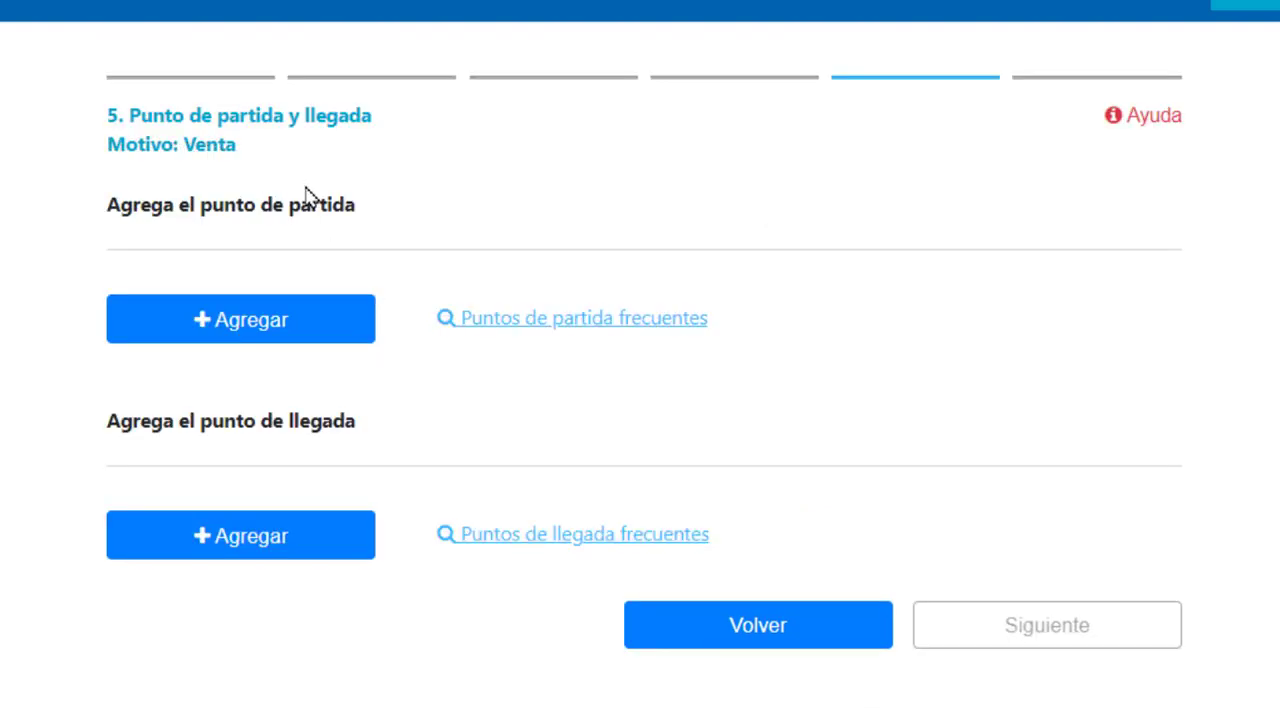
Enter an Otra dirección departure point, EL GRANERO DISTRITO DE CHALAMARCA, choosing its department
click(210, 327)
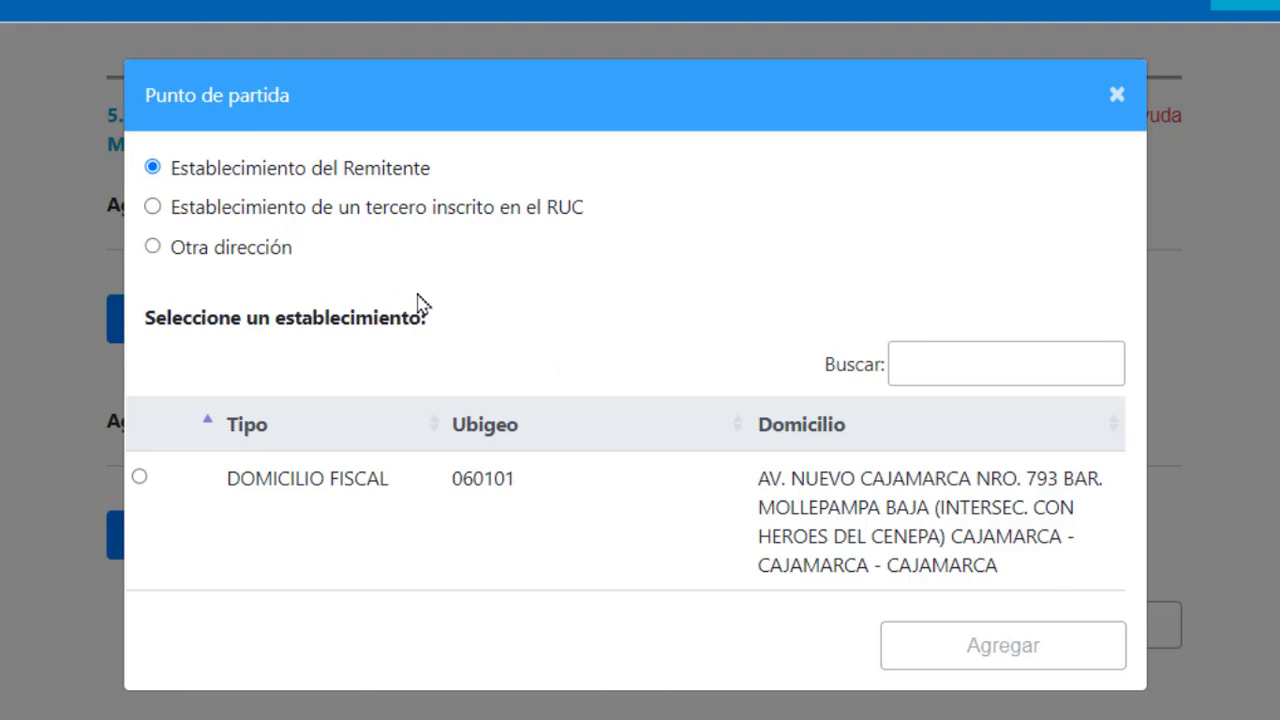
click(215, 214)
click(161, 248)
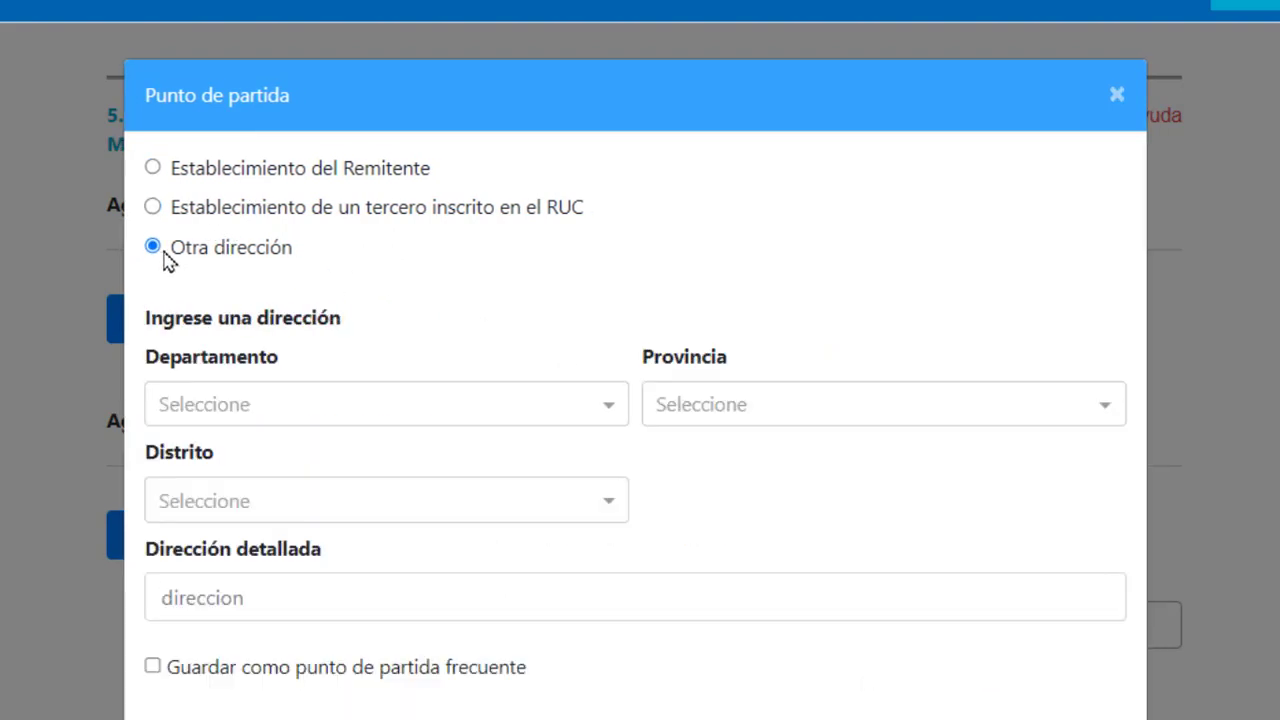
click(347, 416)
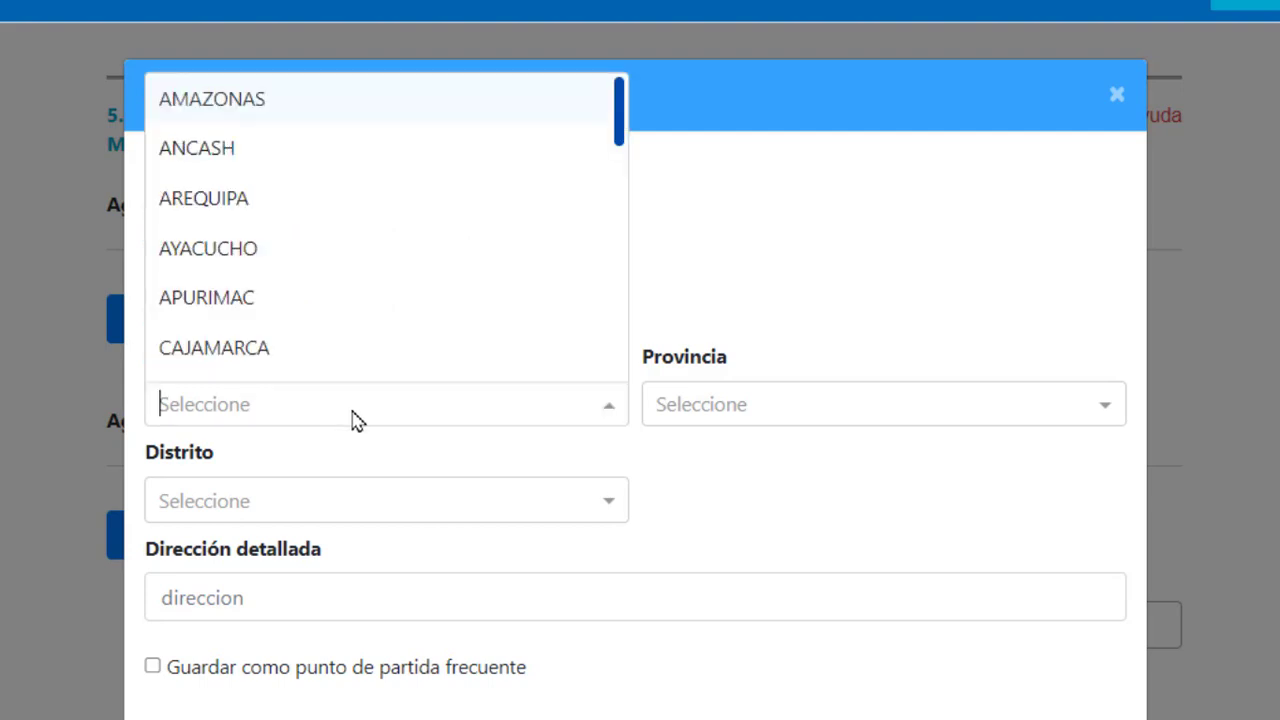
scroll(530, 510, down, 1)
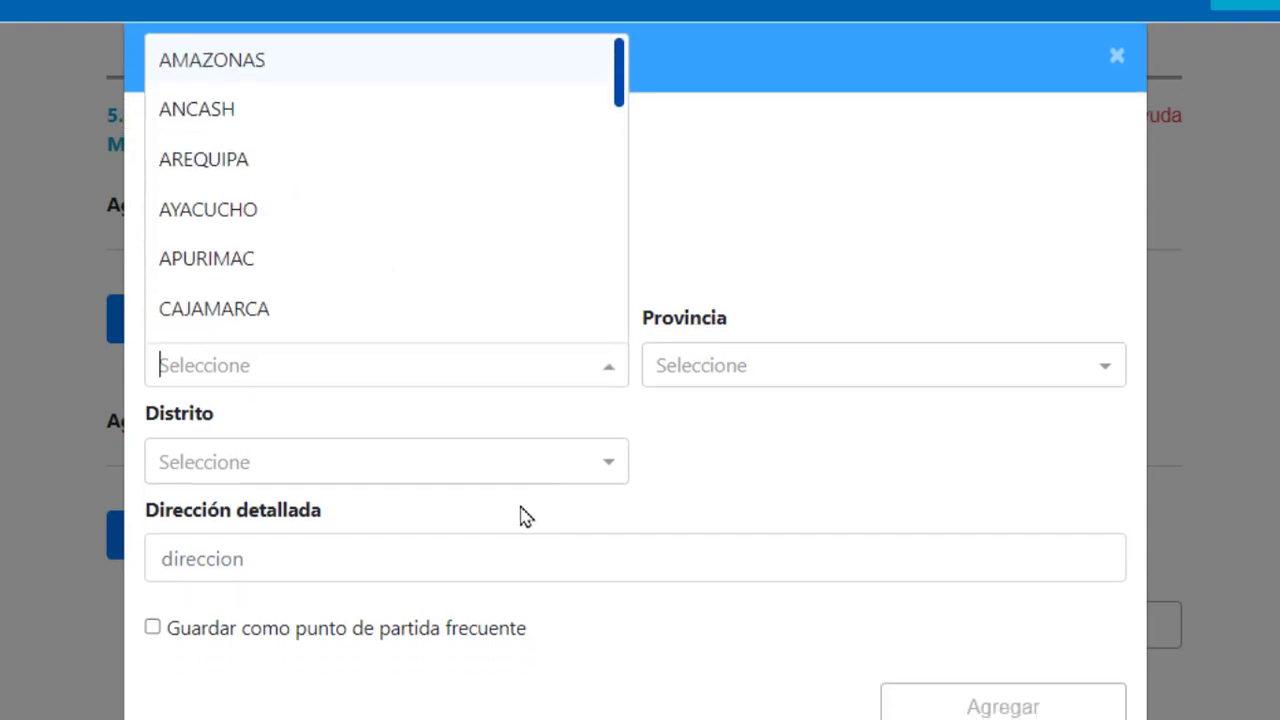
click(310, 500)
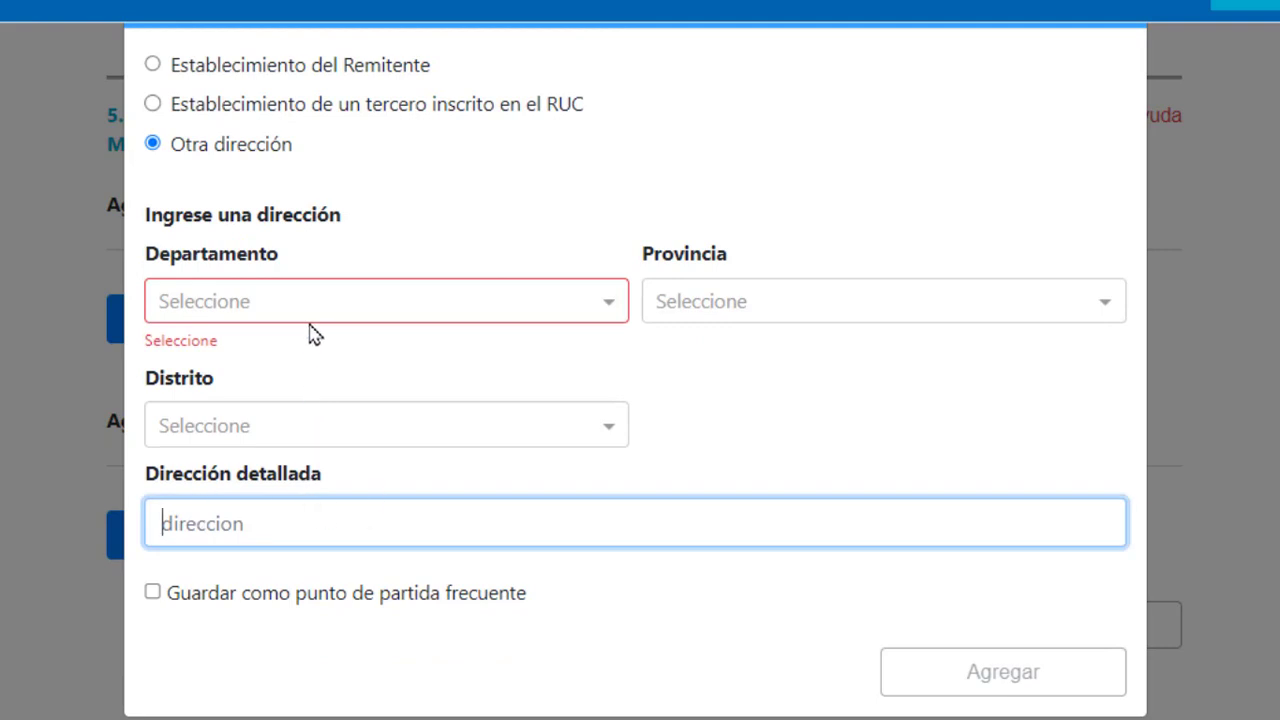
key(Escape)
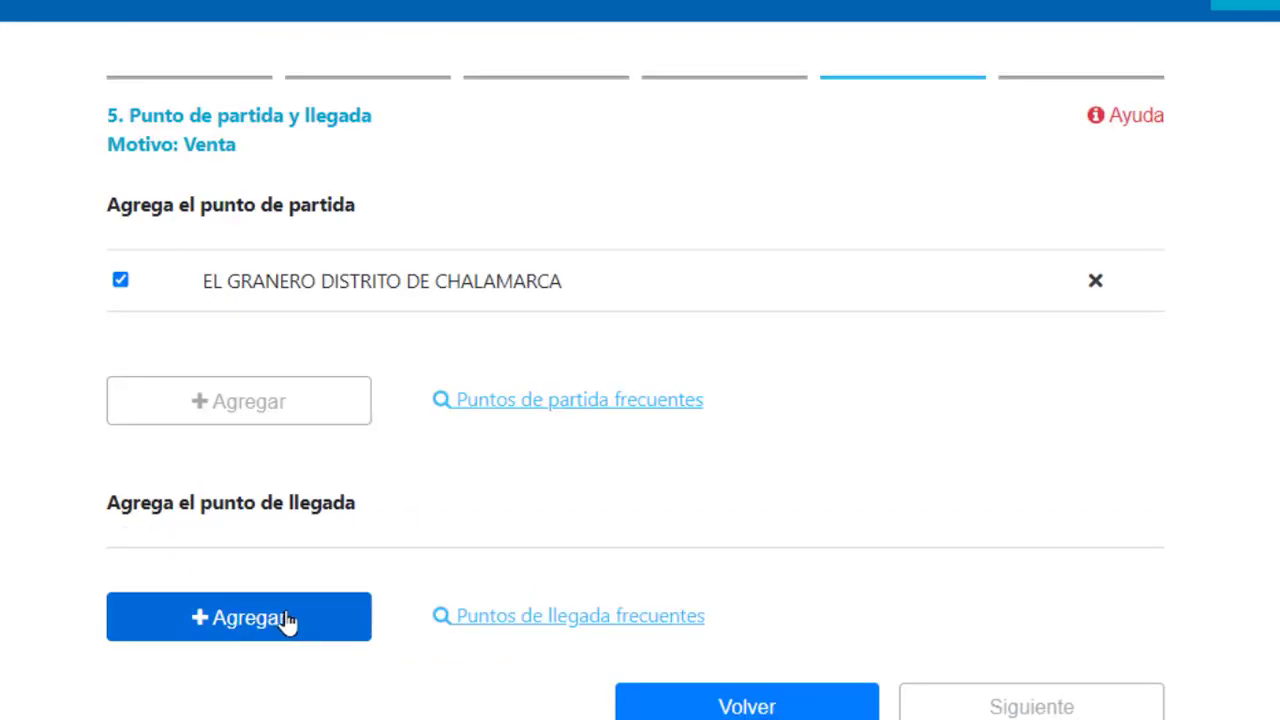
Add the recipient's DOMICILIO FISCAL establishment, found by its RUC, as arrival point and advance to Datos de transporte
click(287, 620)
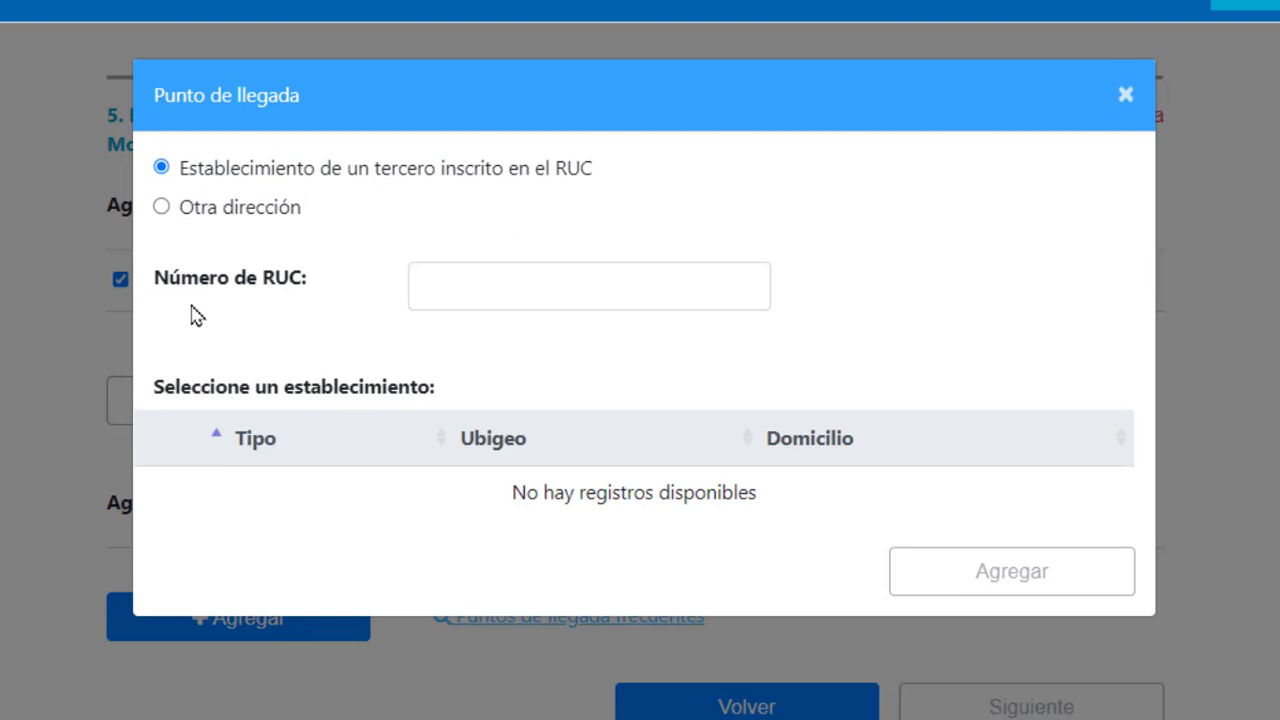
click(505, 292)
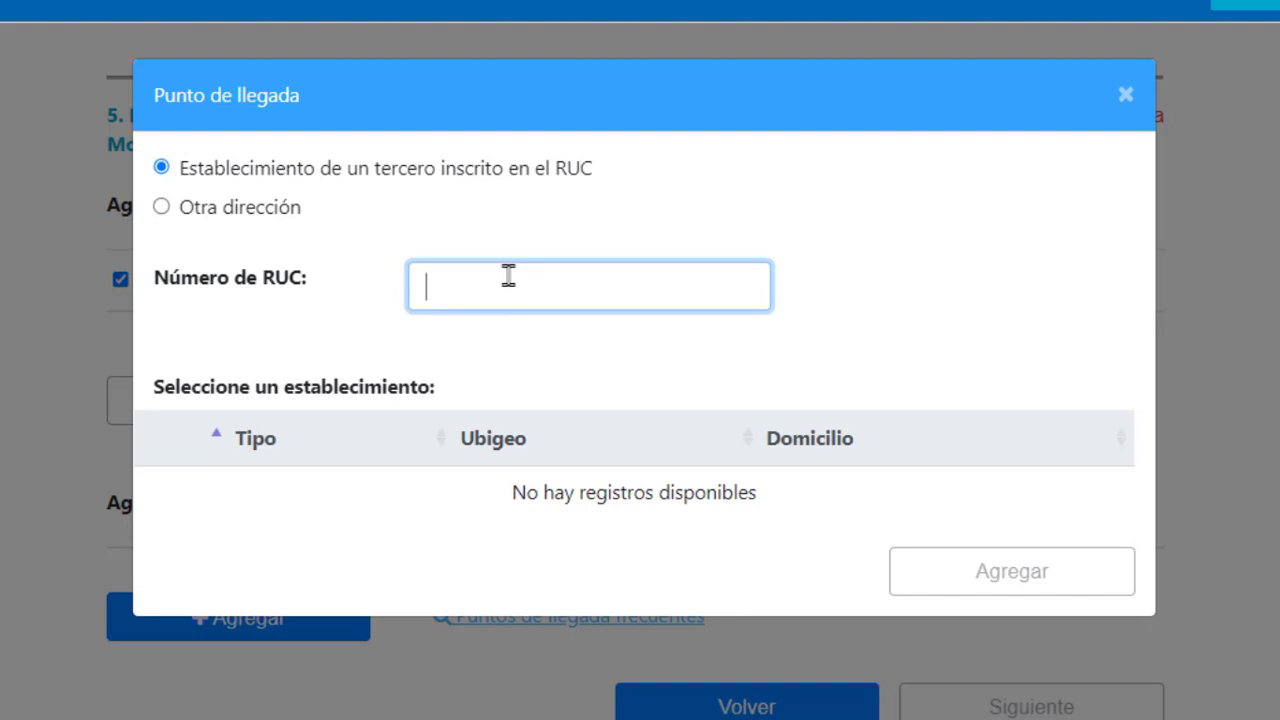
click(134, 543)
click(929, 694)
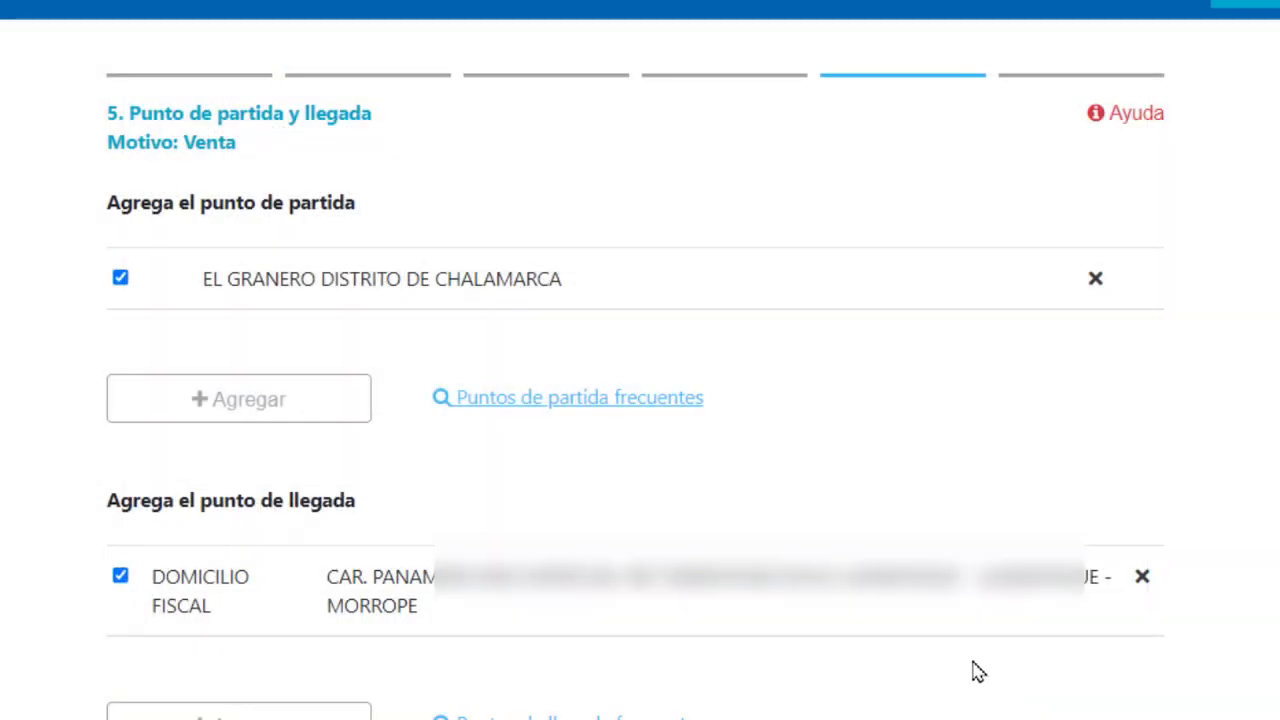
scroll(790, 535, down, 3)
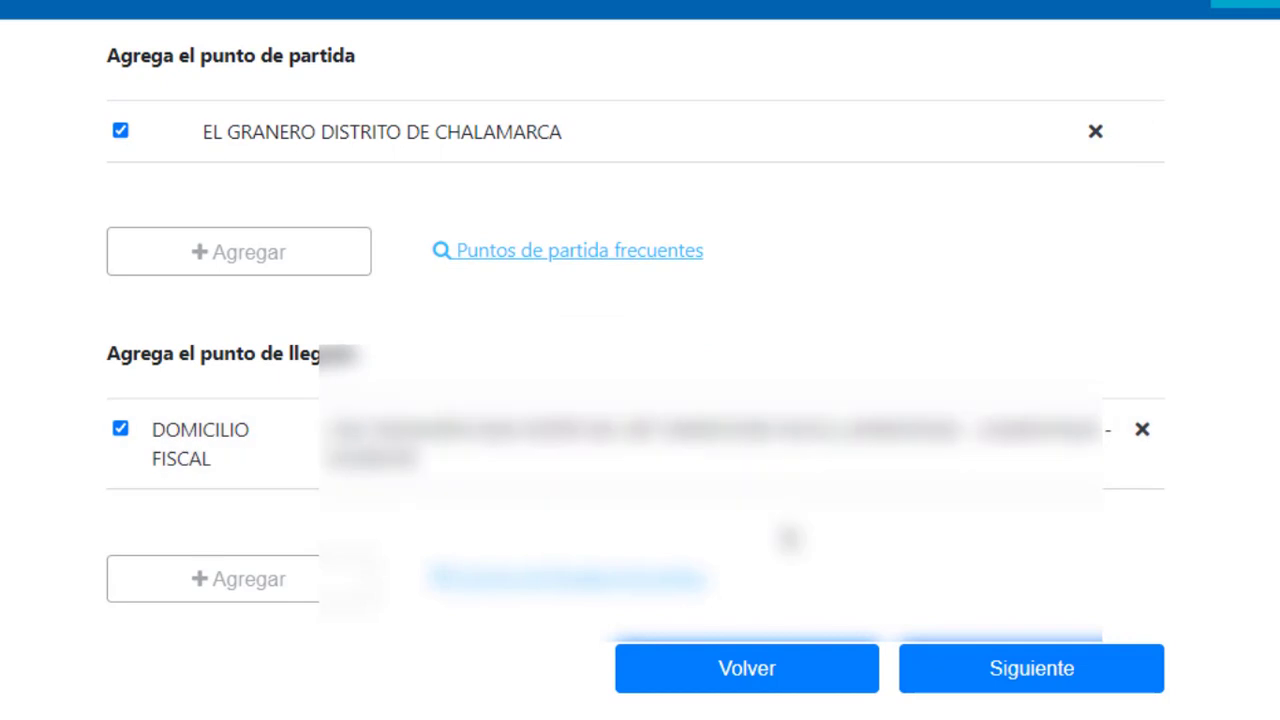
click(1058, 688)
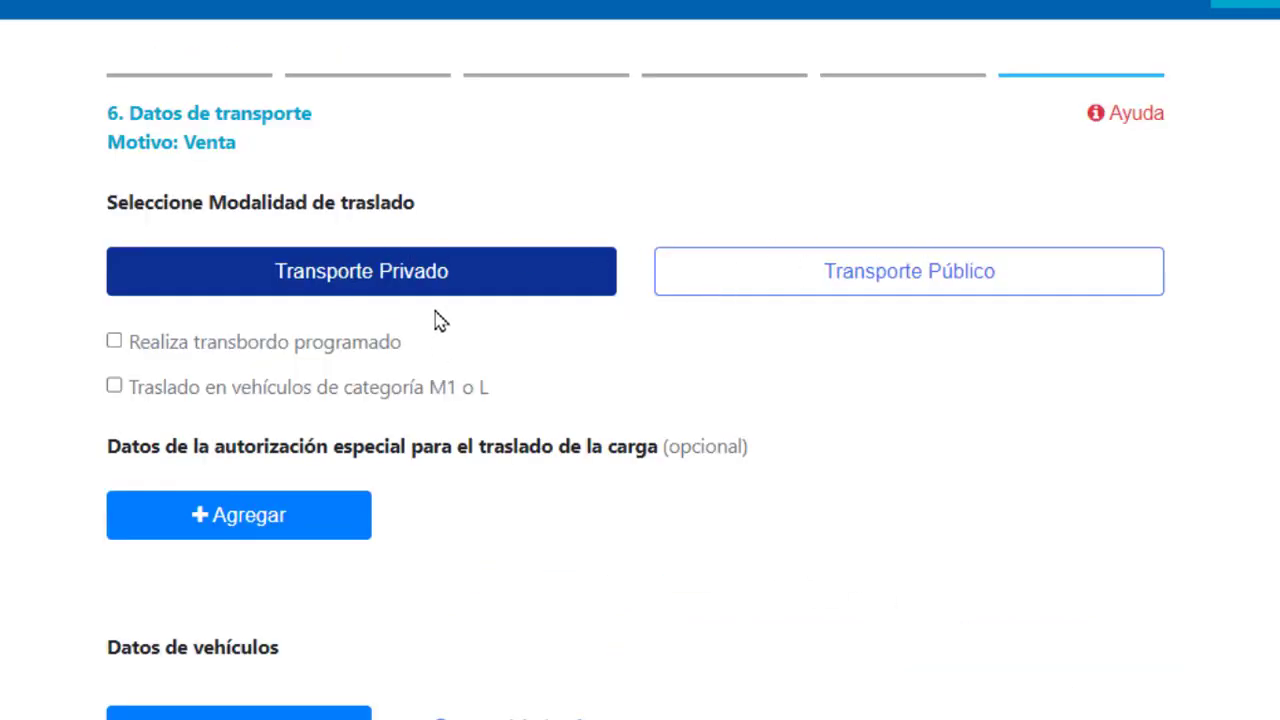
click(1006, 272)
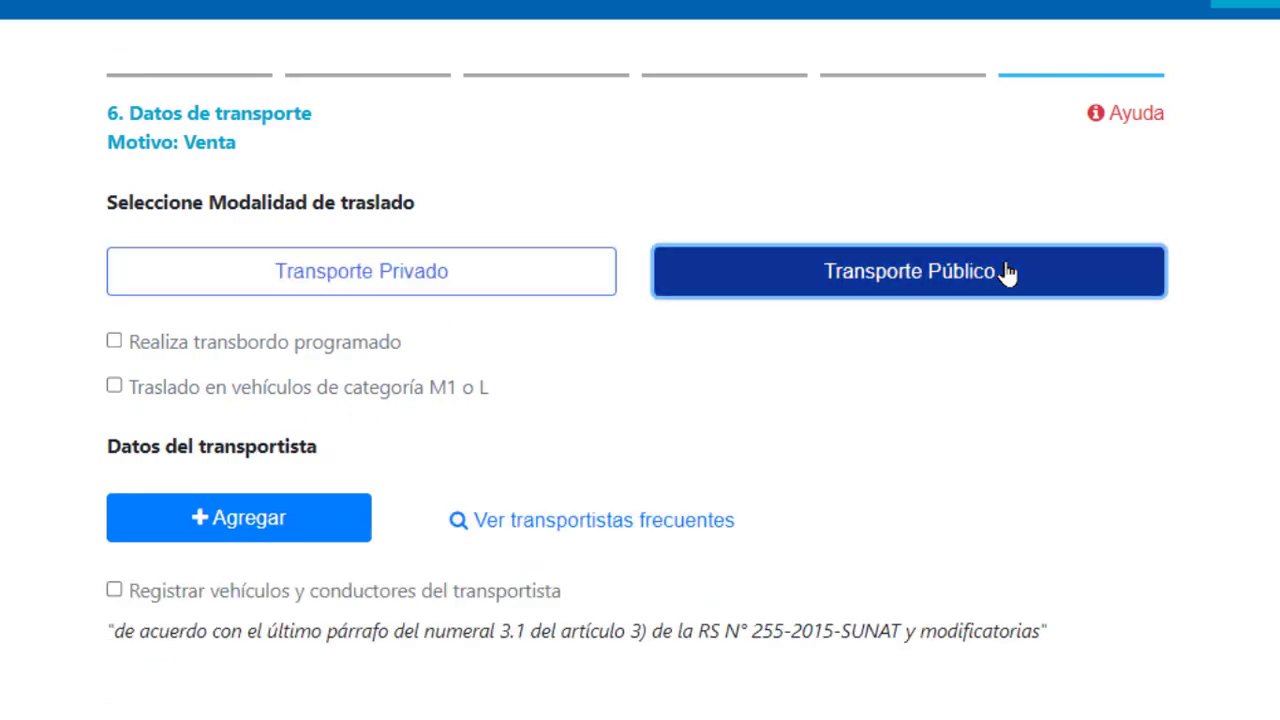
click(370, 265)
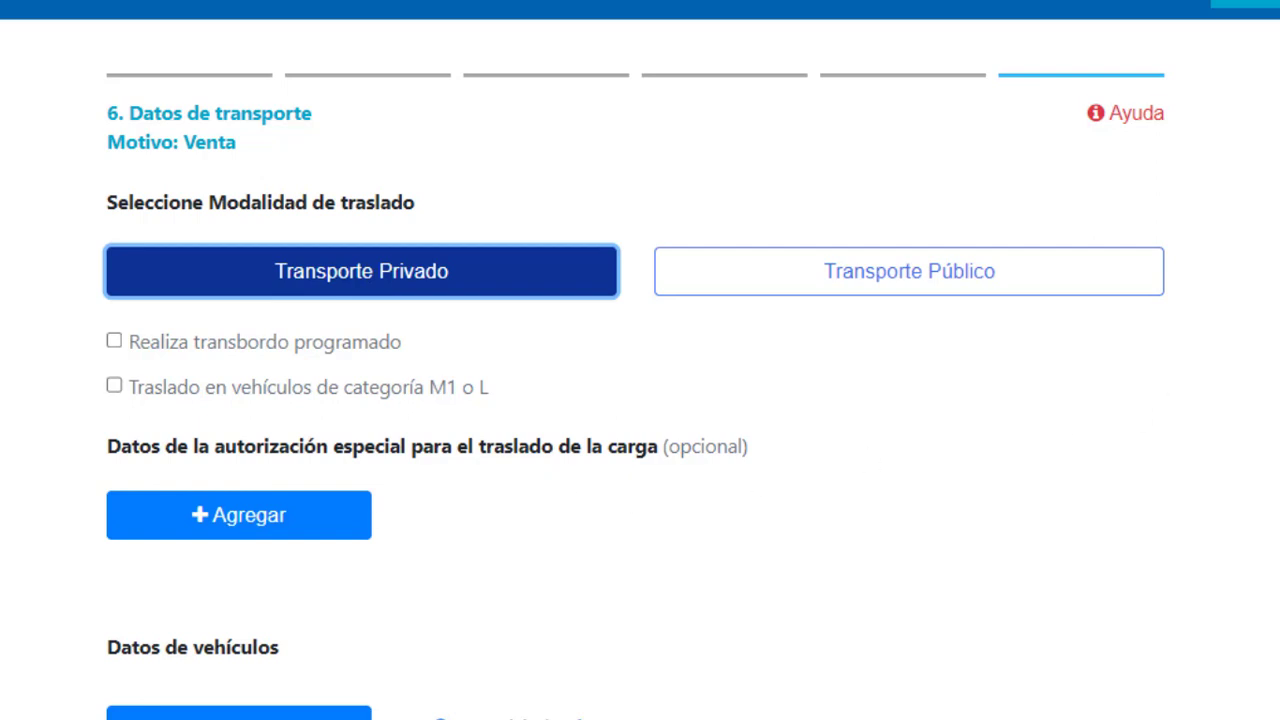
scroll(697, 456, down, 3)
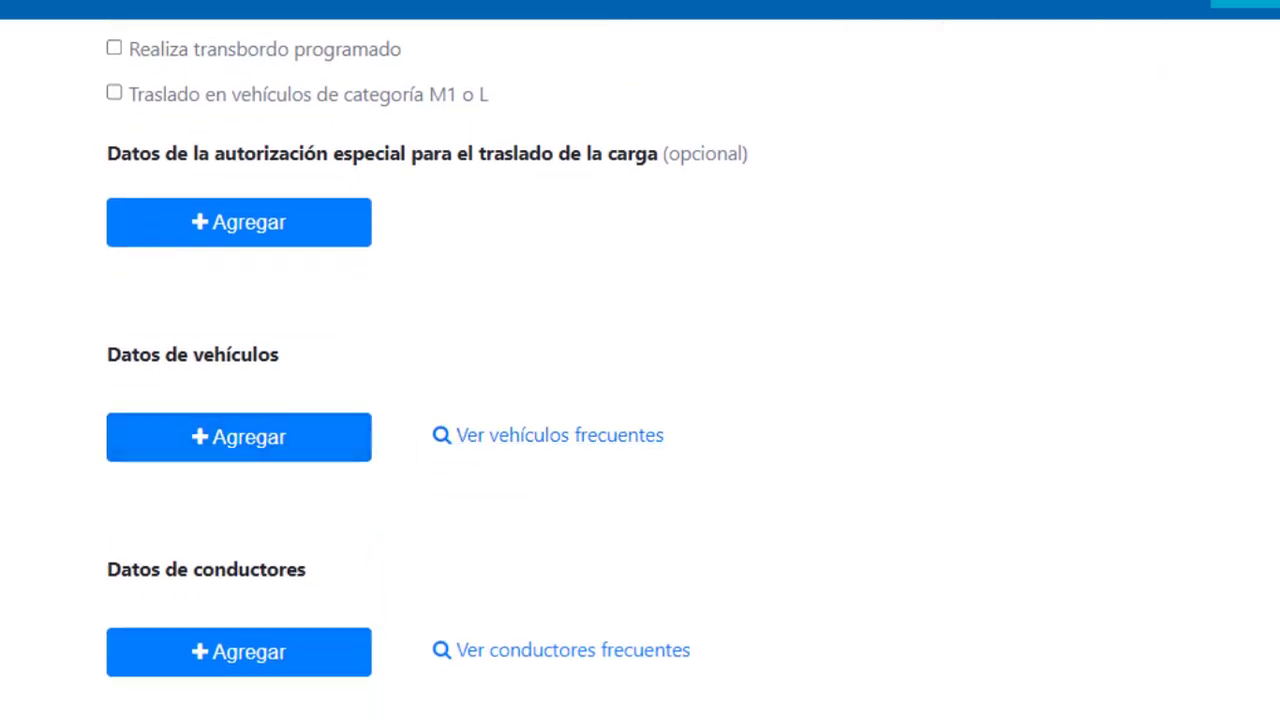
scroll(425, 320, down, 2)
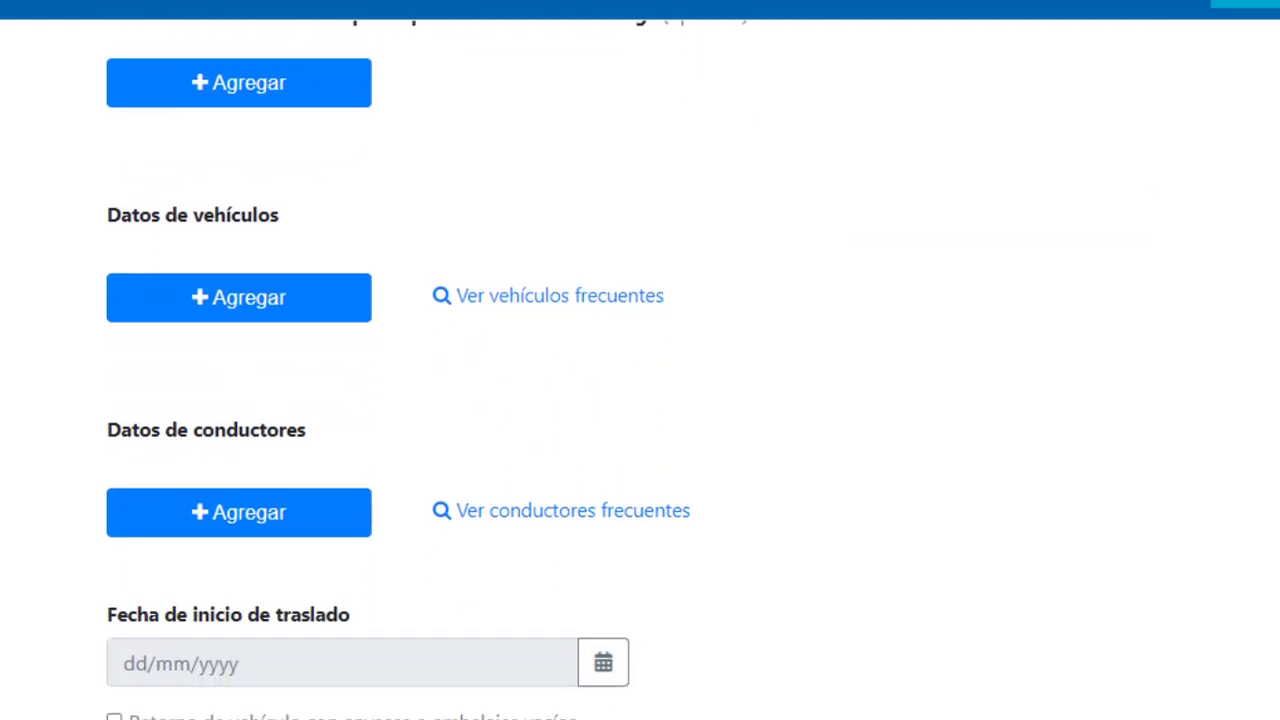
Register the main vehicle by pasting its plate and accepting the unrecognised-plate warning
click(275, 288)
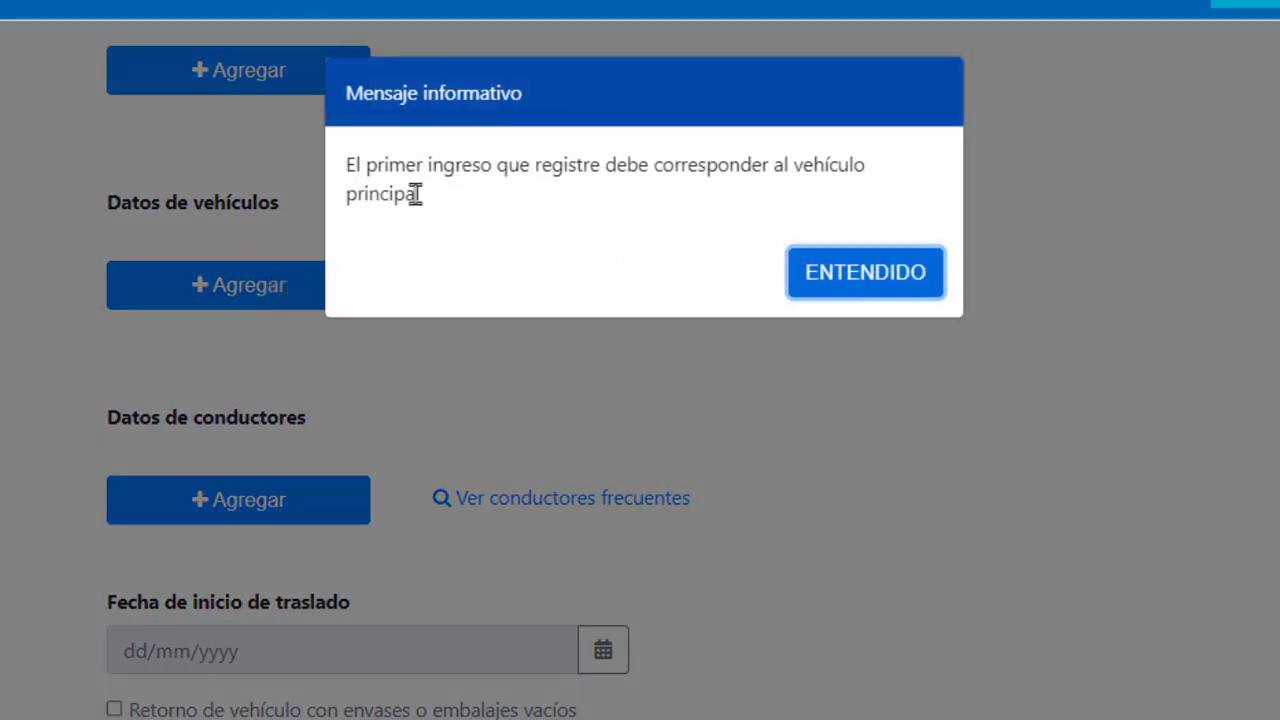
click(880, 277)
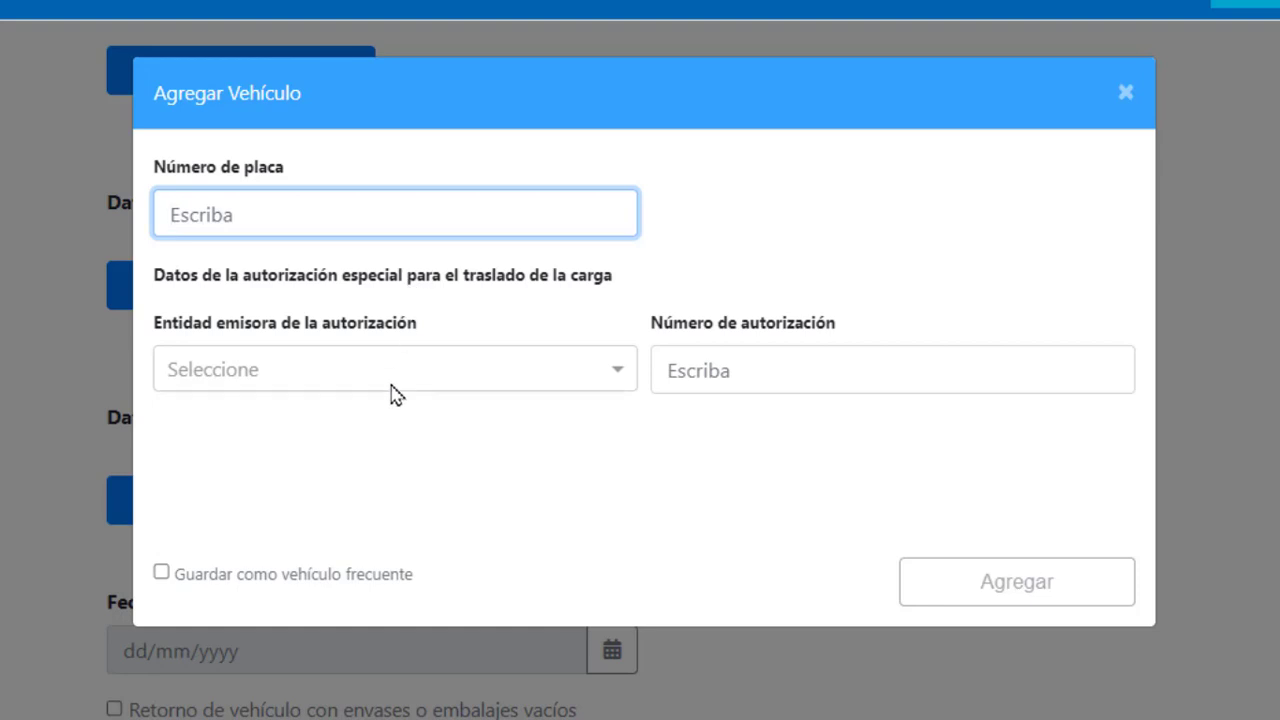
key(ctrl+v)
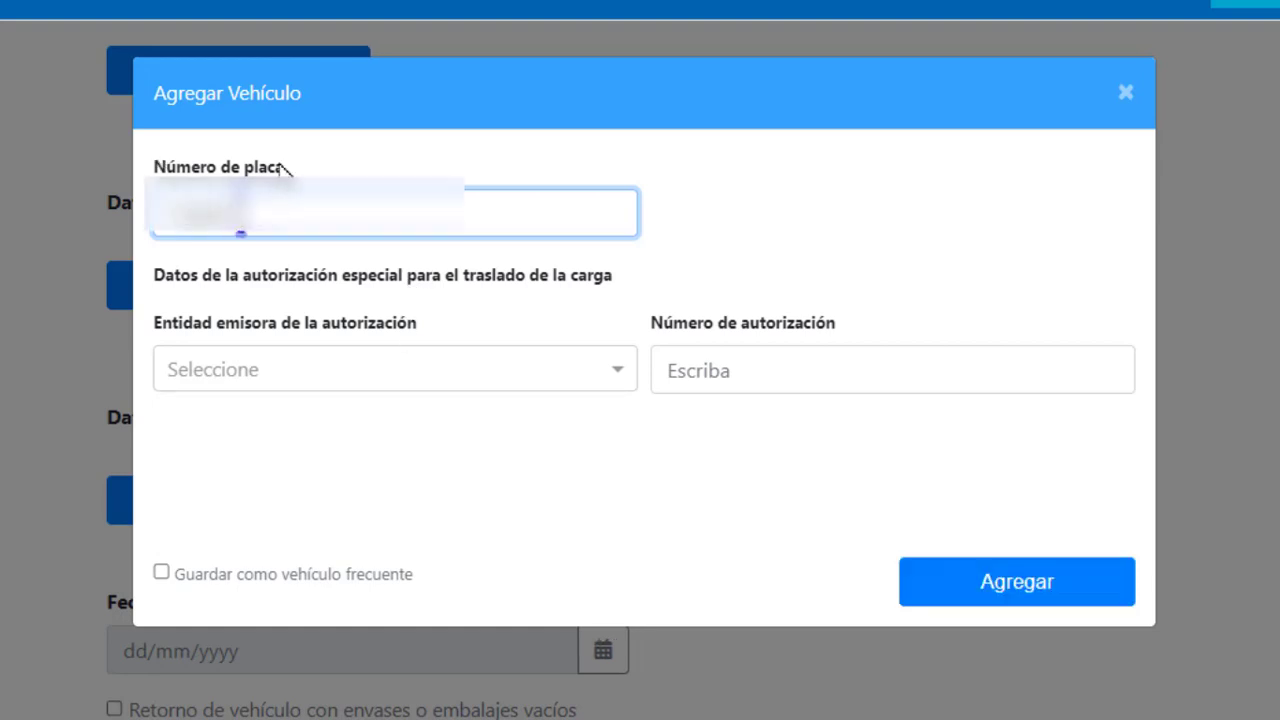
click(1034, 579)
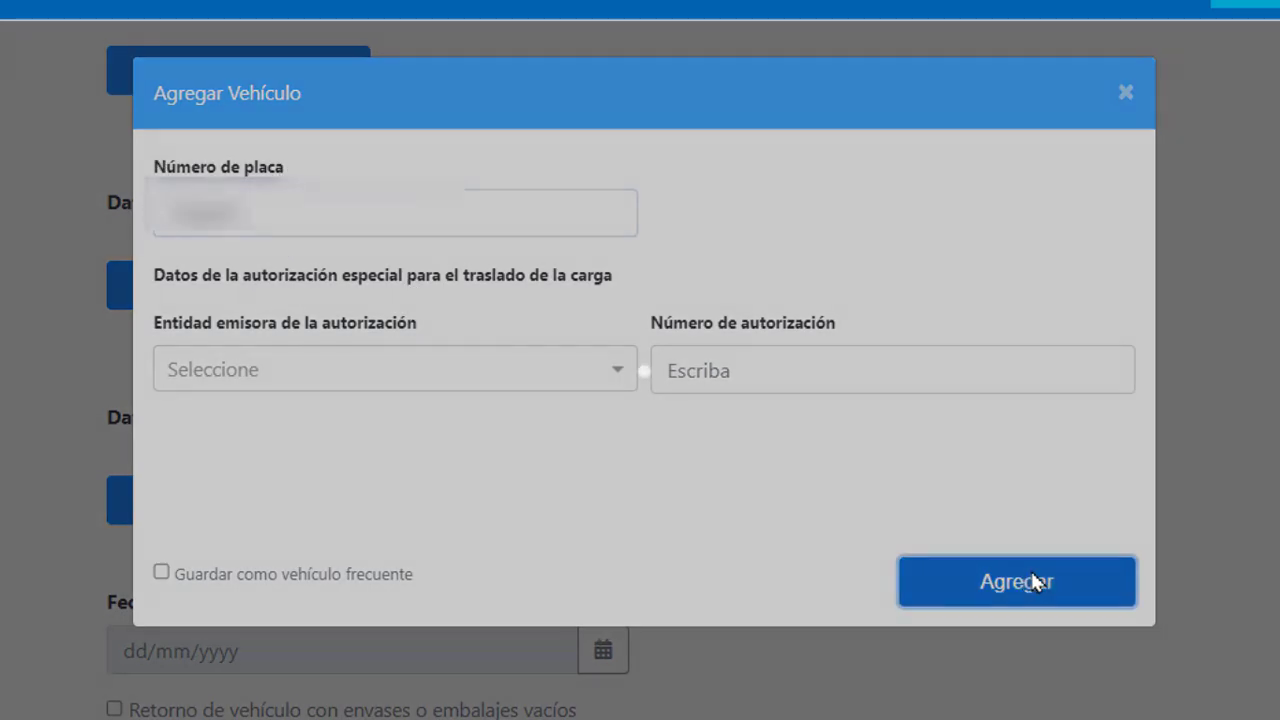
click(912, 272)
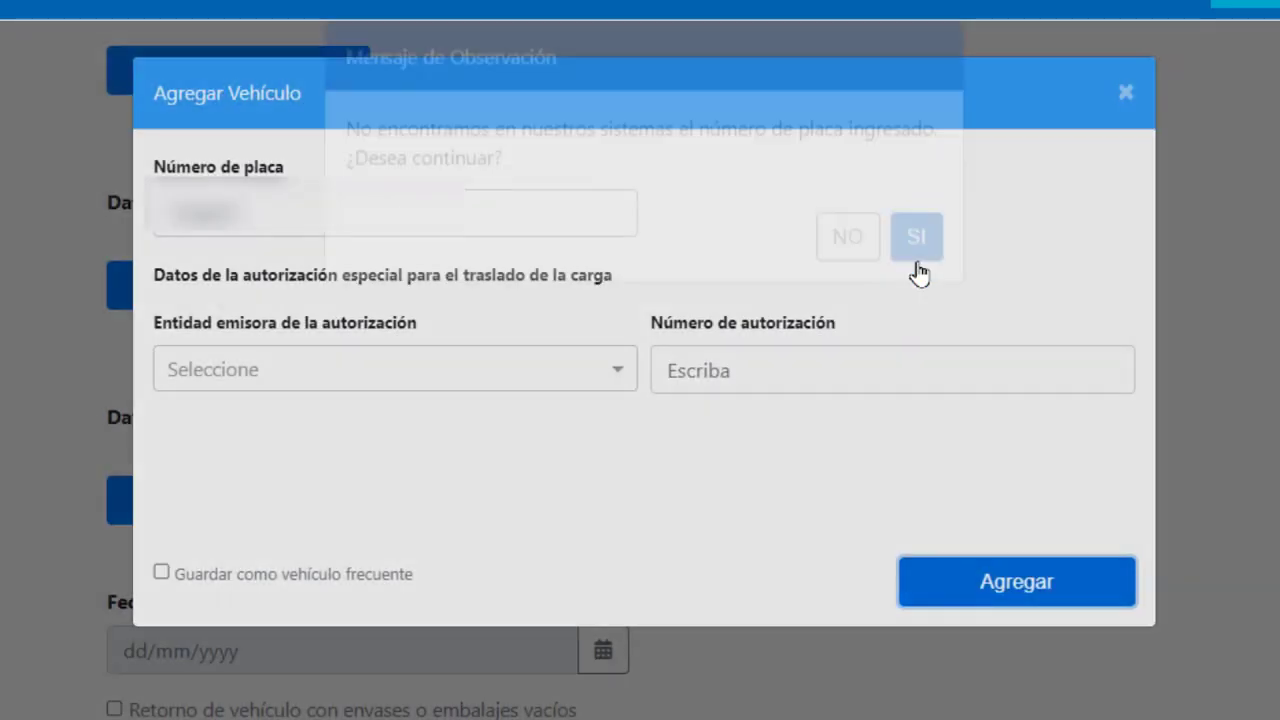
scroll(247, 283, down, 2)
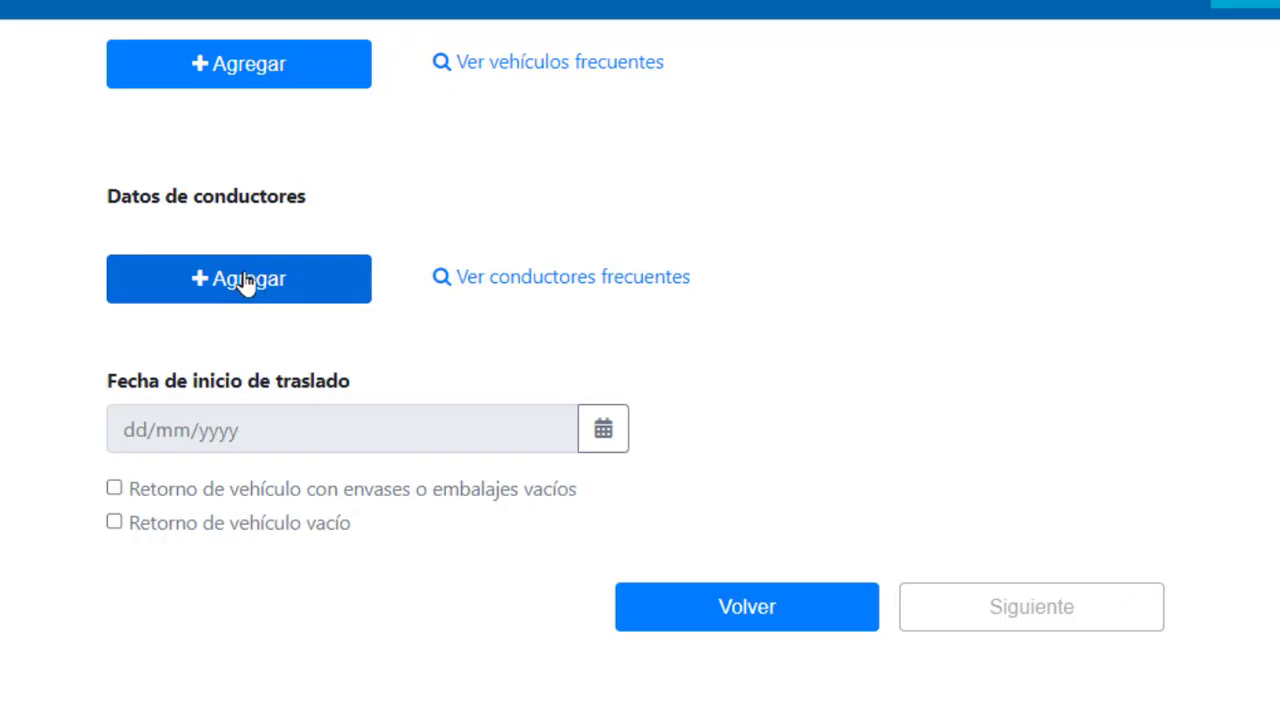
Add the main driver to the guide, dismissing the informative and confirmation notices
click(247, 283)
key(Return)
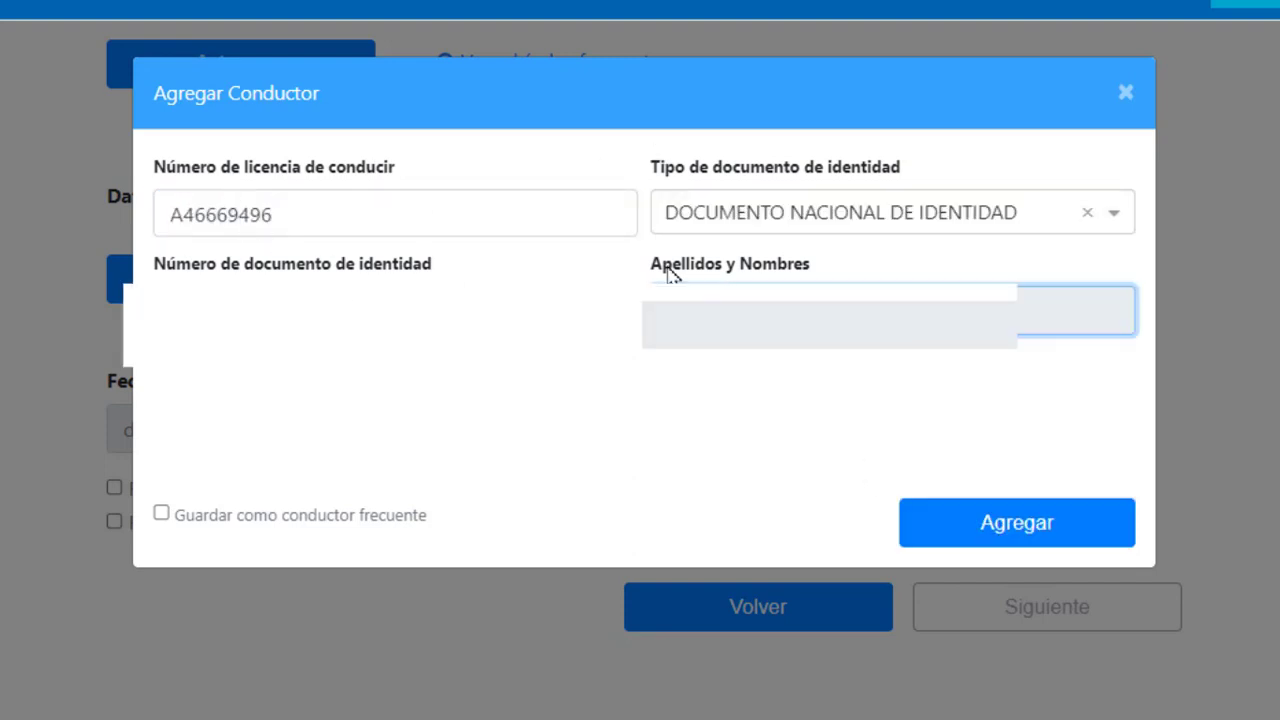
click(1038, 527)
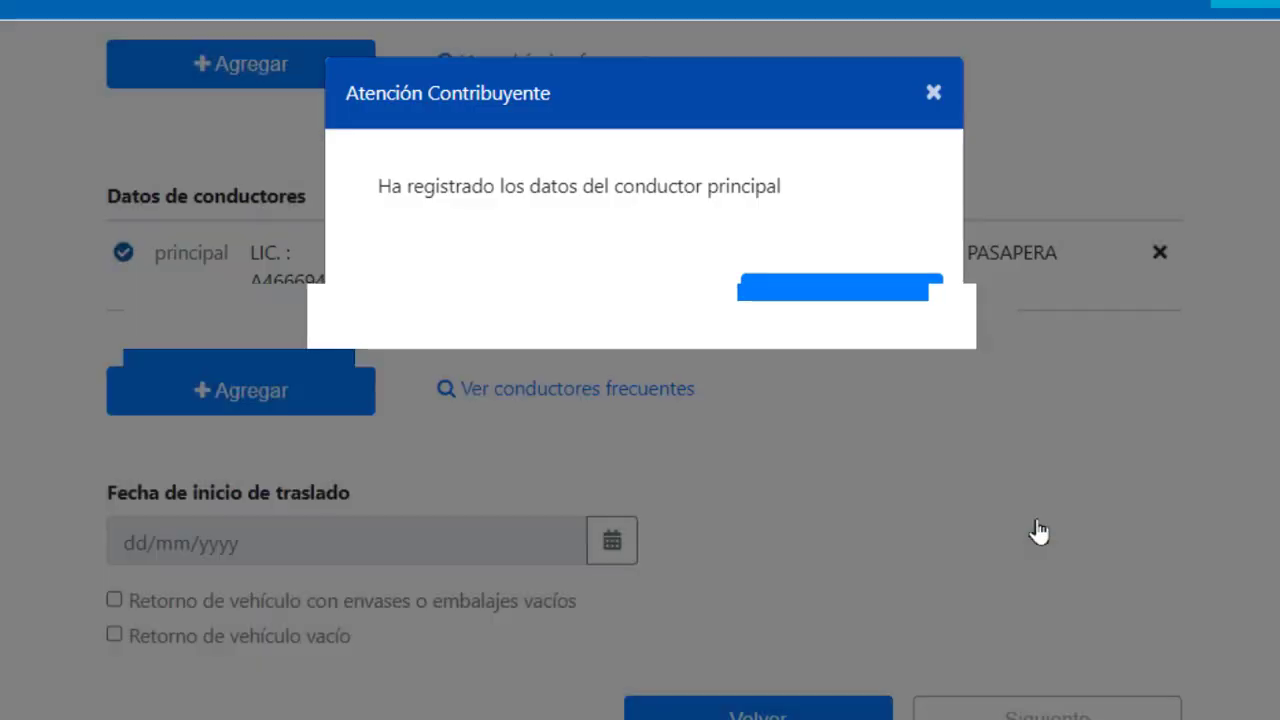
key(Return)
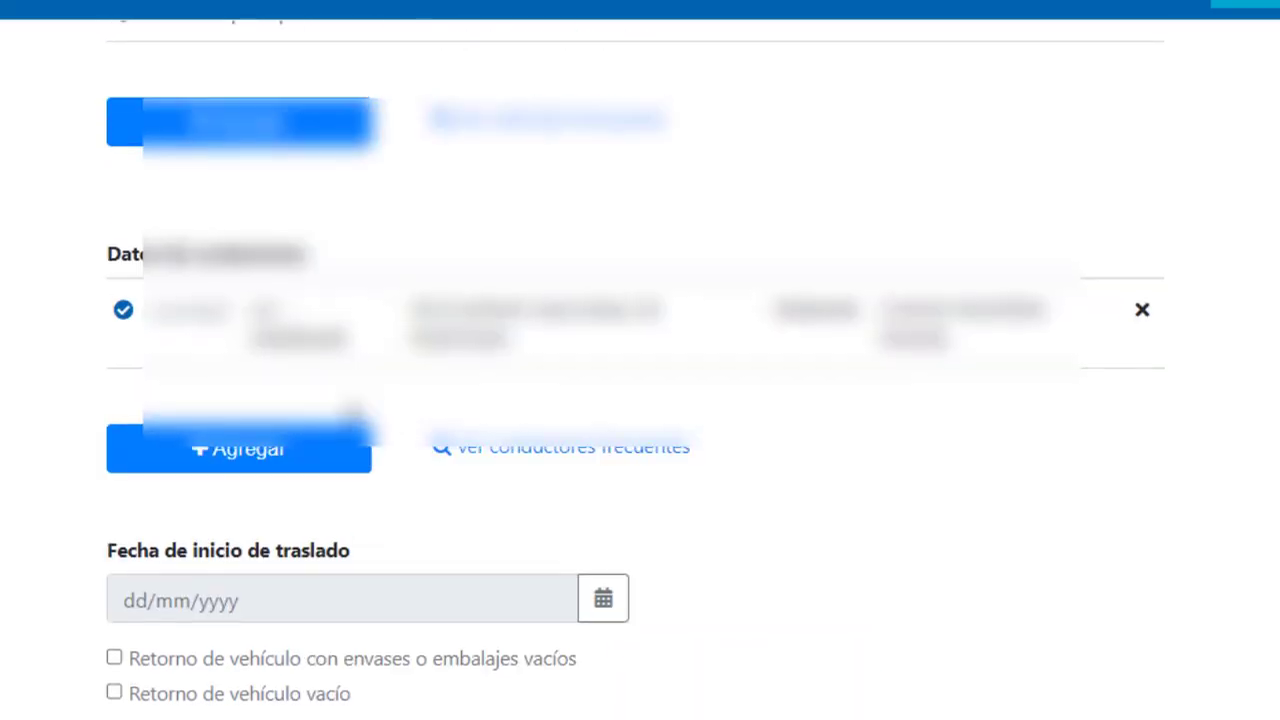
Set the transfer start date to 19/08/2022 and continue to the guide summary
scroll(280, 440, down, 1)
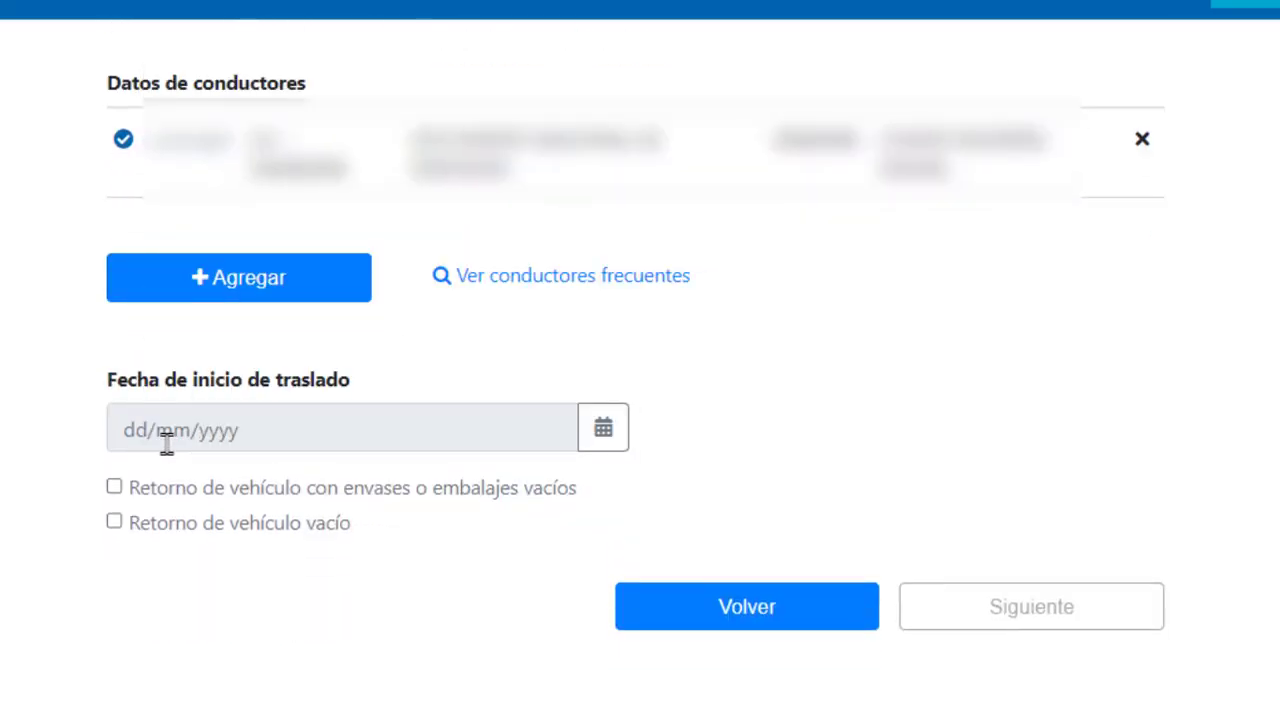
click(128, 432)
text(19082022)
key(Tab)
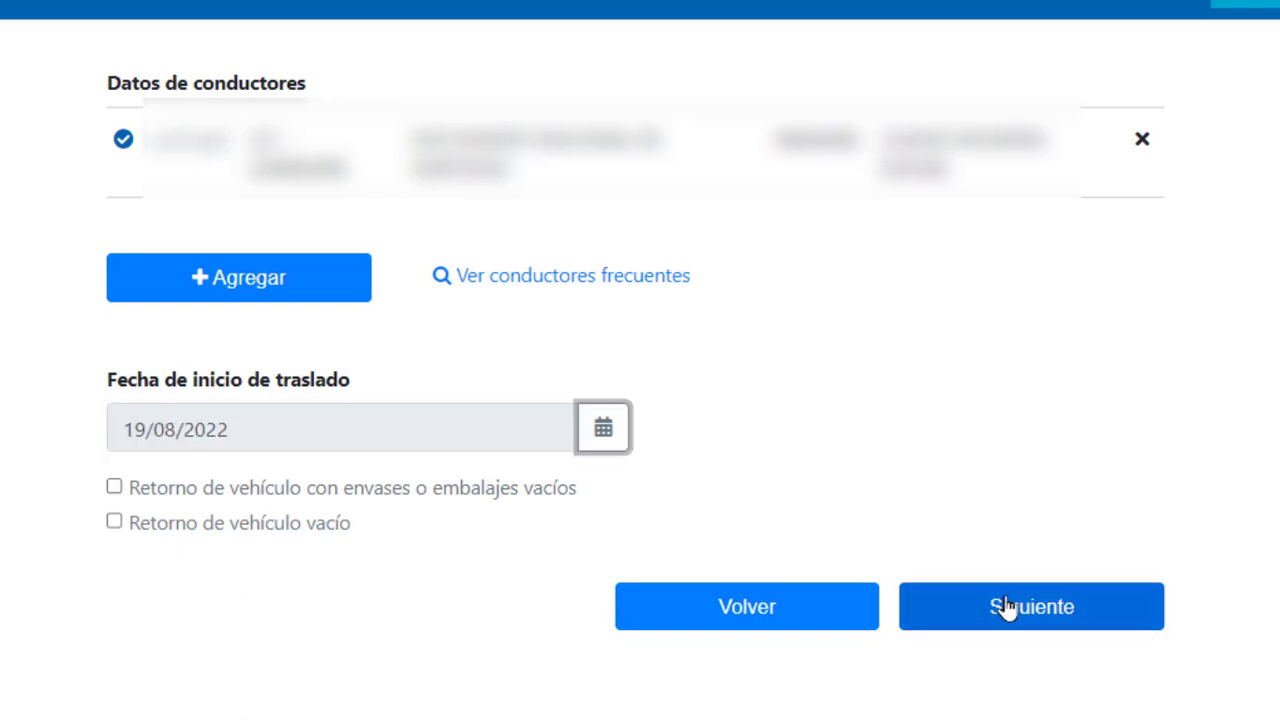
click(1005, 606)
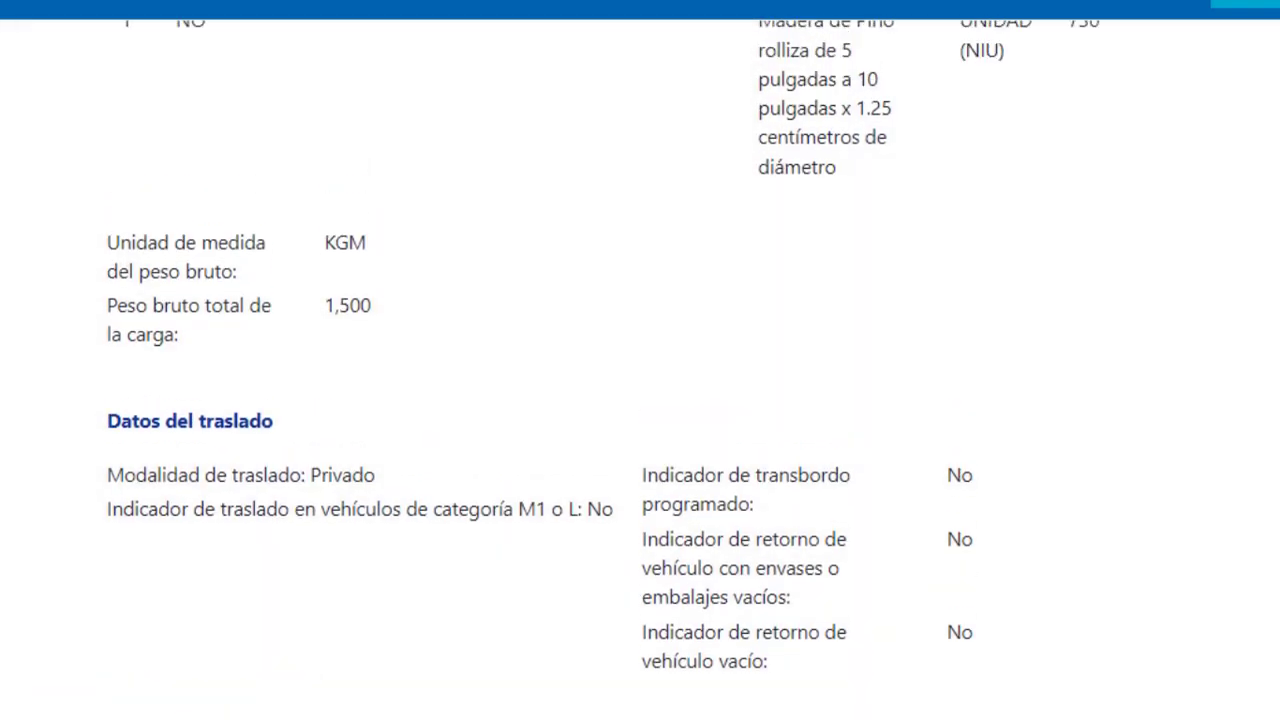
Review the Información Preliminar summary, then issue the guide with Emitir GRE and confirm
scroll(640, 400, up, 4)
scroll(640, 400, up, 1)
scroll(640, 400, up, 1)
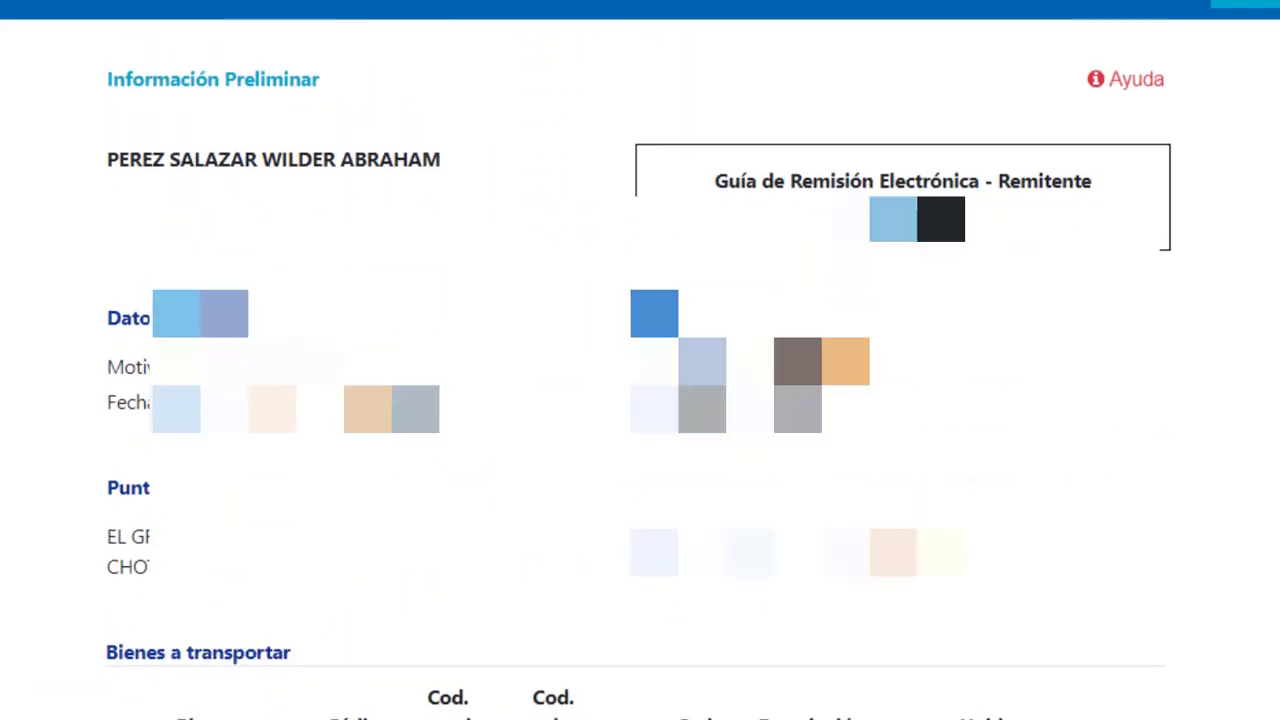
scroll(1275, 433, down, 5)
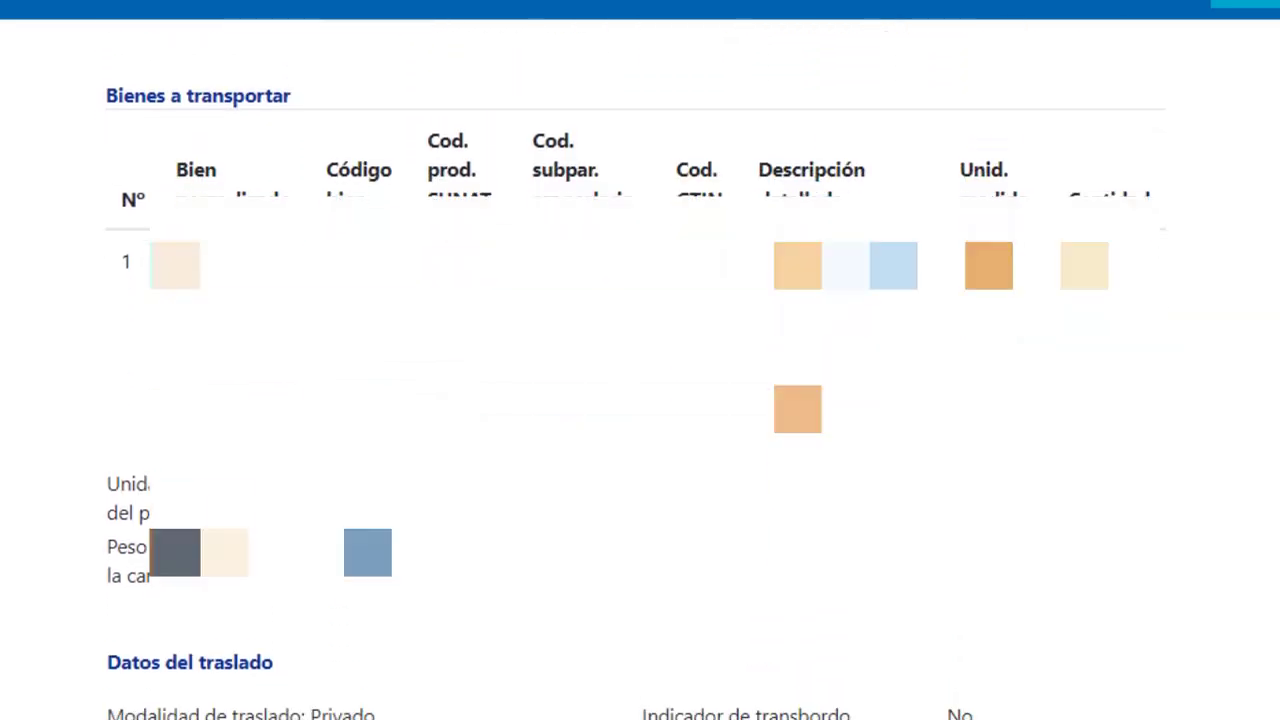
scroll(1275, 433, down, 2)
scroll(1275, 433, down, 5)
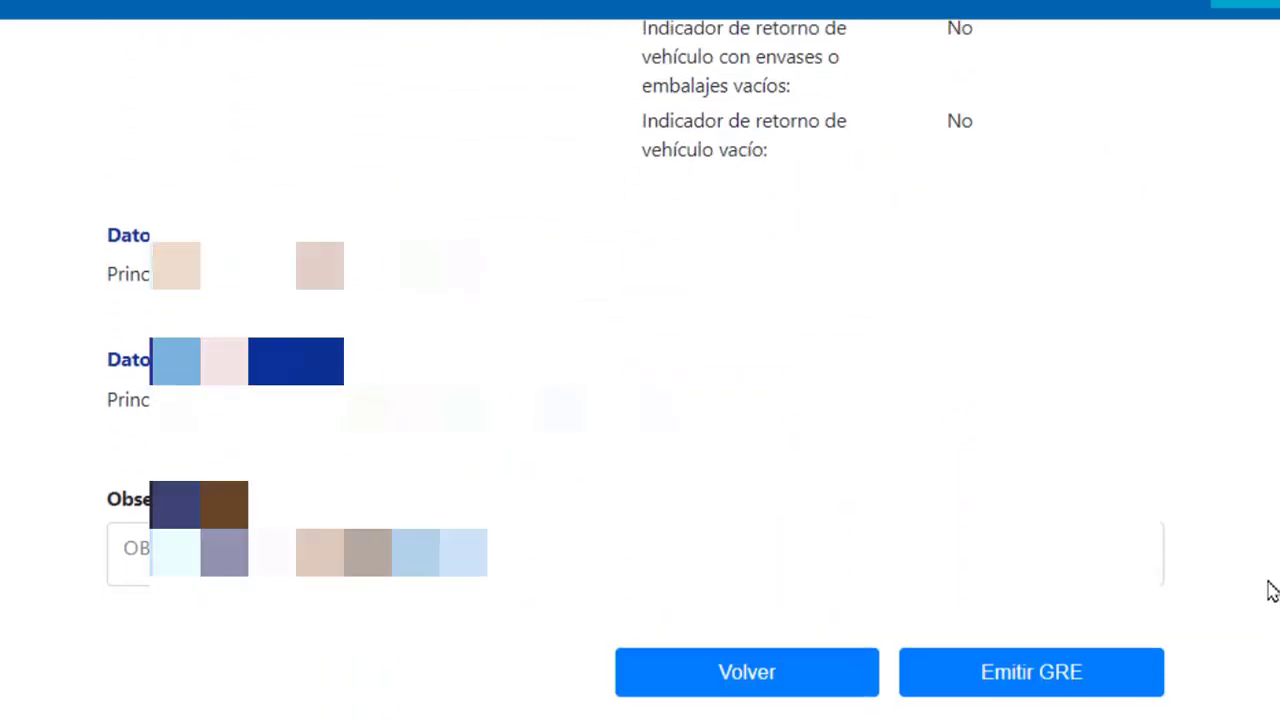
click(1053, 671)
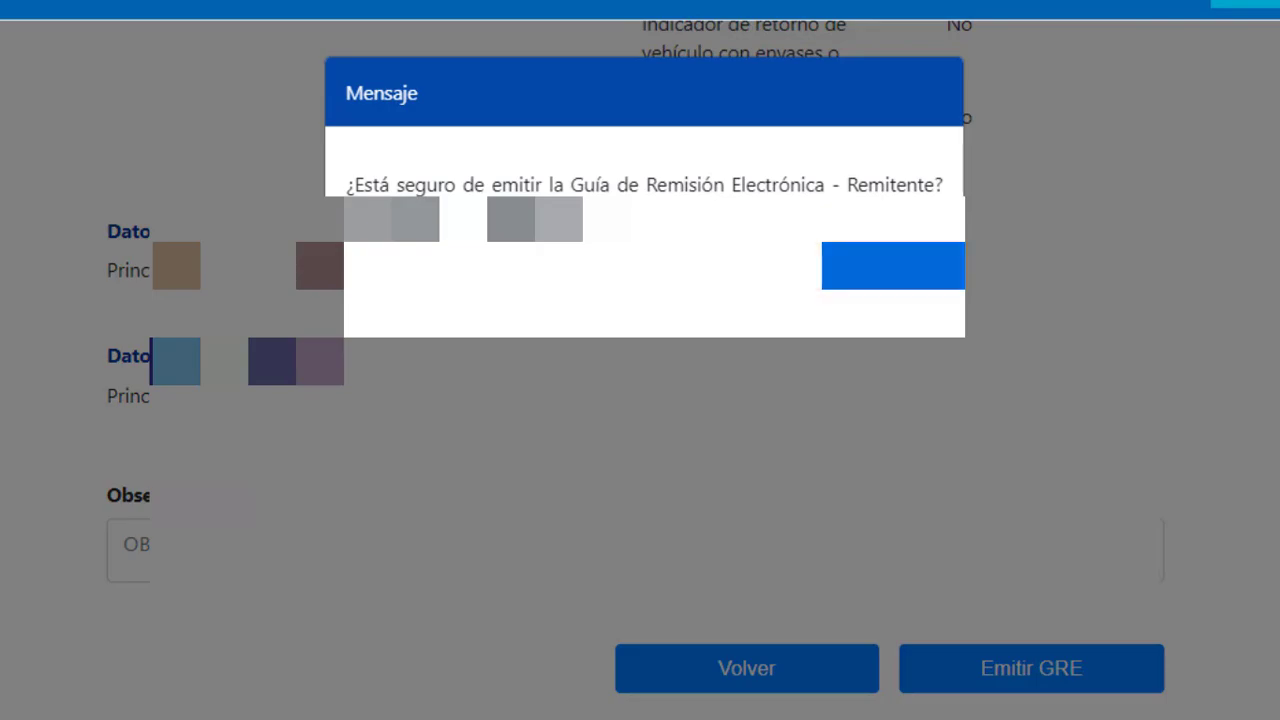
click(895, 264)
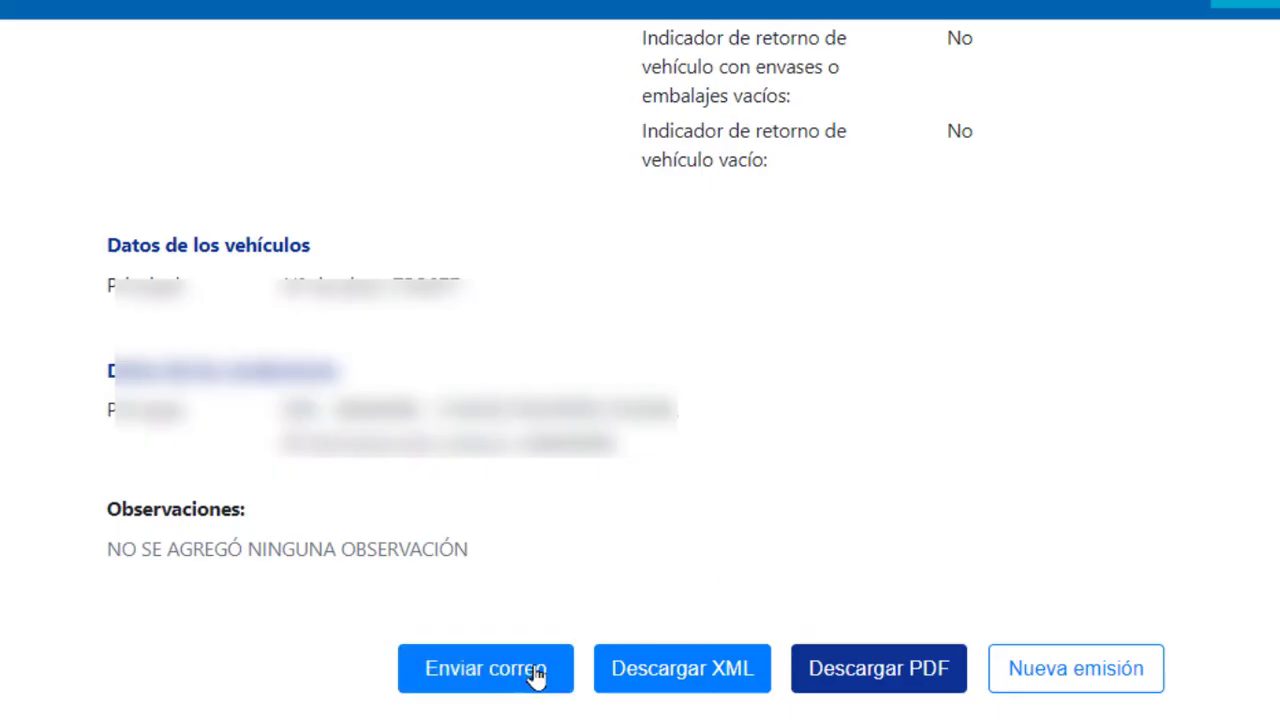
Download the issued sender remission guide as a PDF file
click(890, 676)
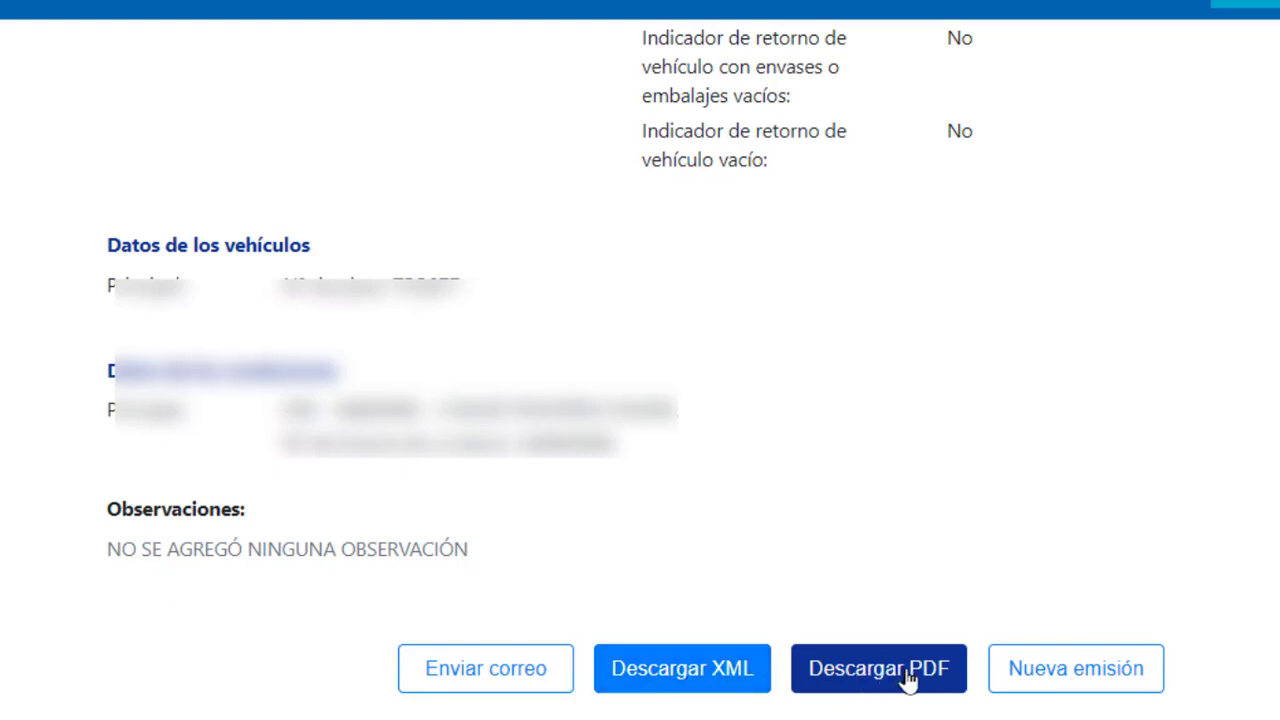